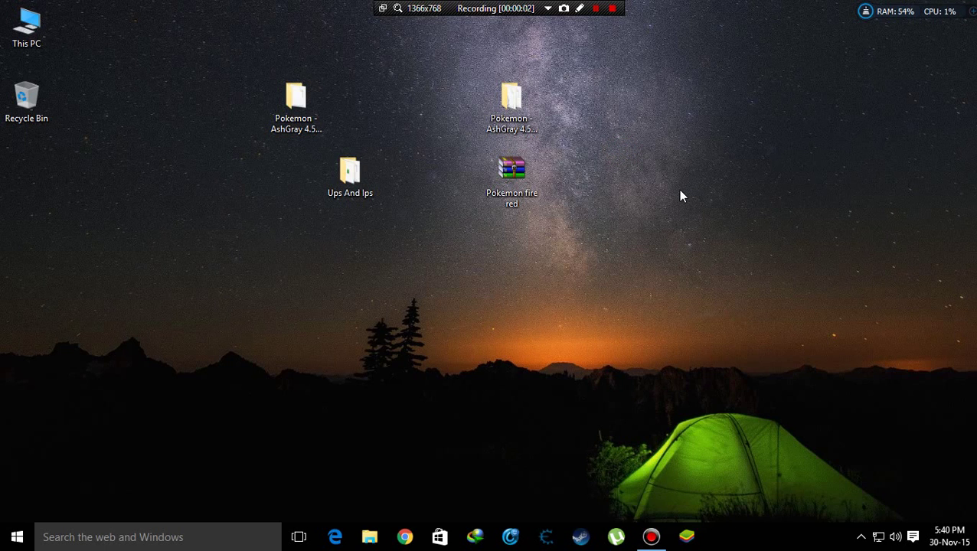
Open the Pokemon - AshGray 4.5.2 # GBA folder, glance at the 4.5.3 folder, and maximize 4.5.2
double_click(510, 100)
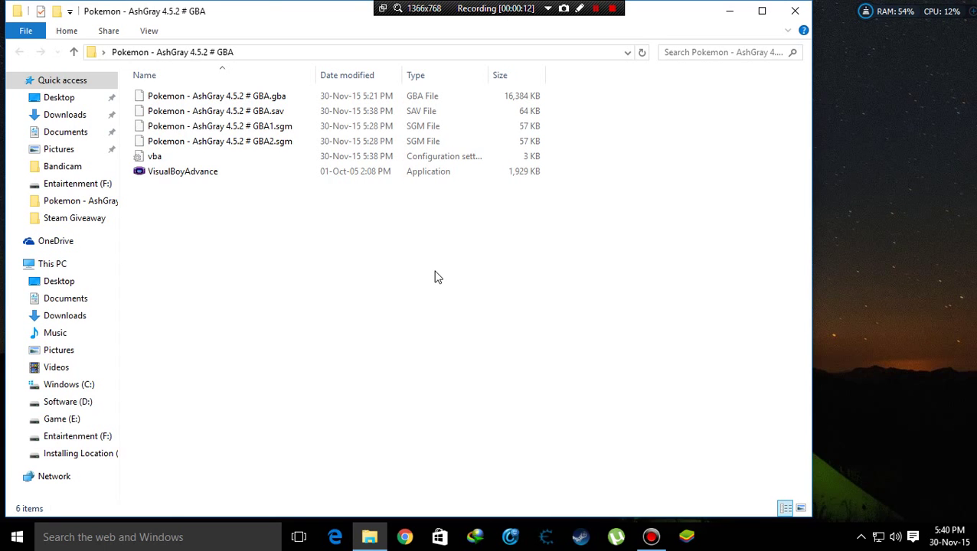
drag(286, 17, 719, 192)
click(312, 106)
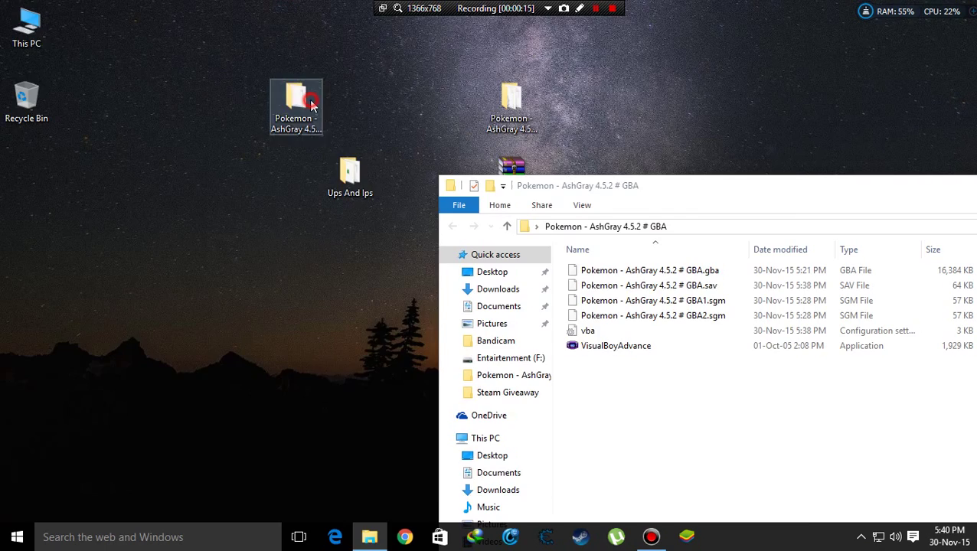
double_click(312, 105)
click(797, 11)
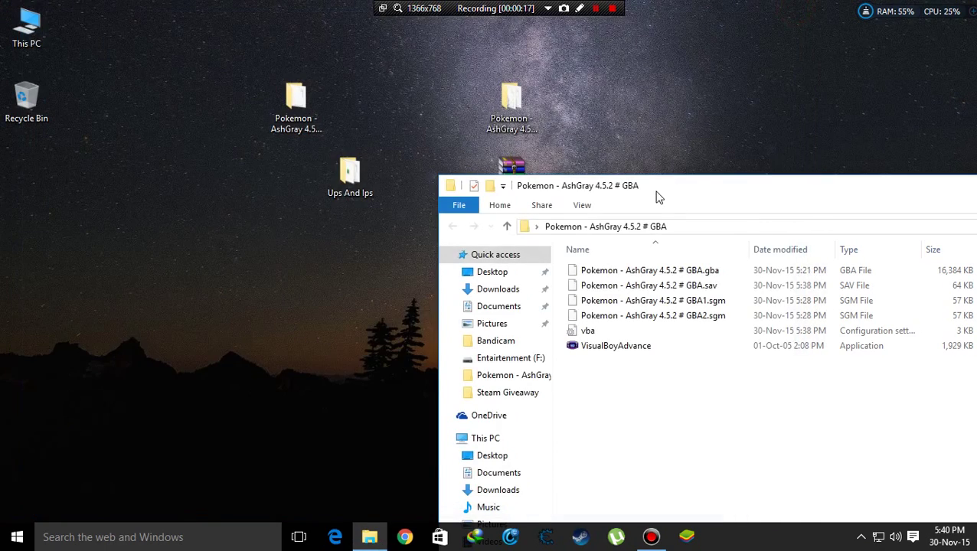
double_click(655, 187)
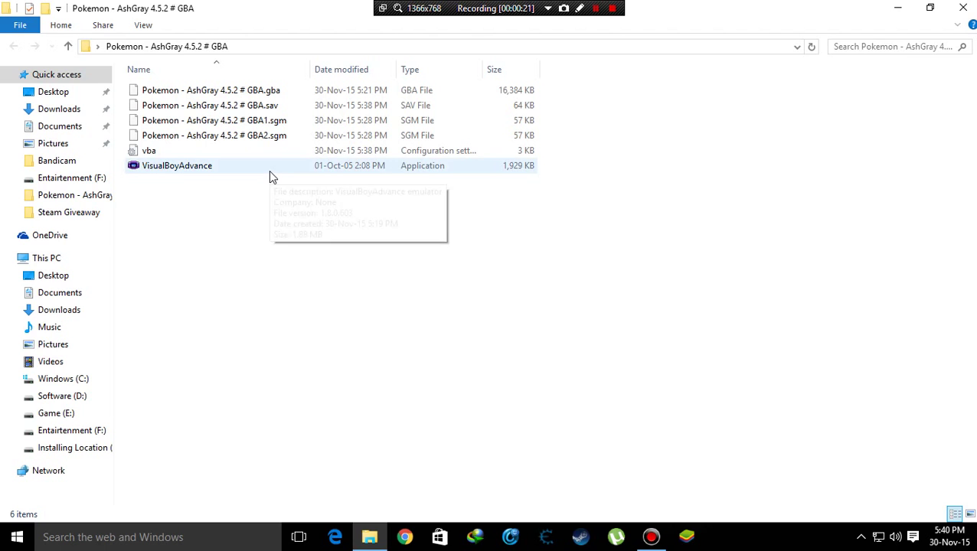
Load the AshGray 4.5.2 ROM into VisualBoyAdvance full screen and resume the saved game
click(203, 174)
click(203, 175)
drag(253, 91, 137, 85)
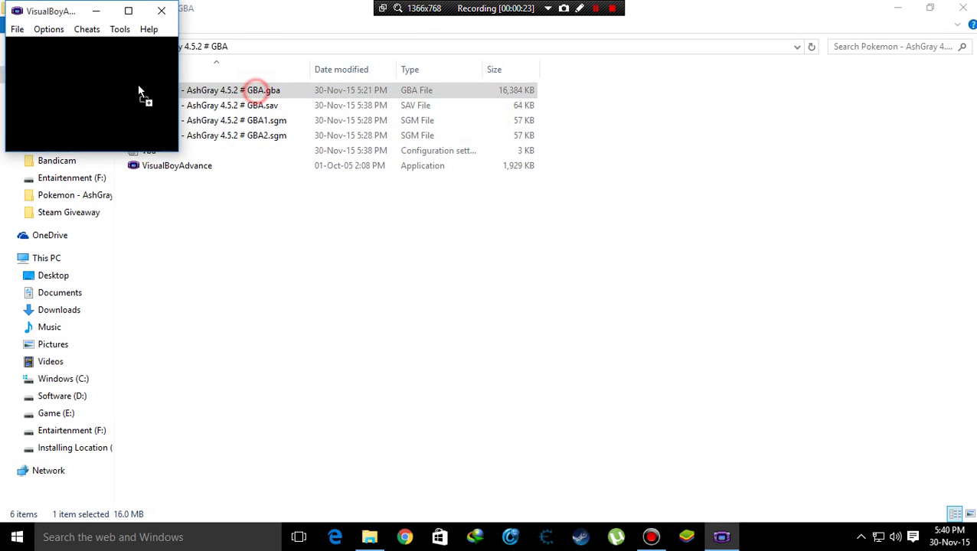
double_click(128, 12)
key(F1)
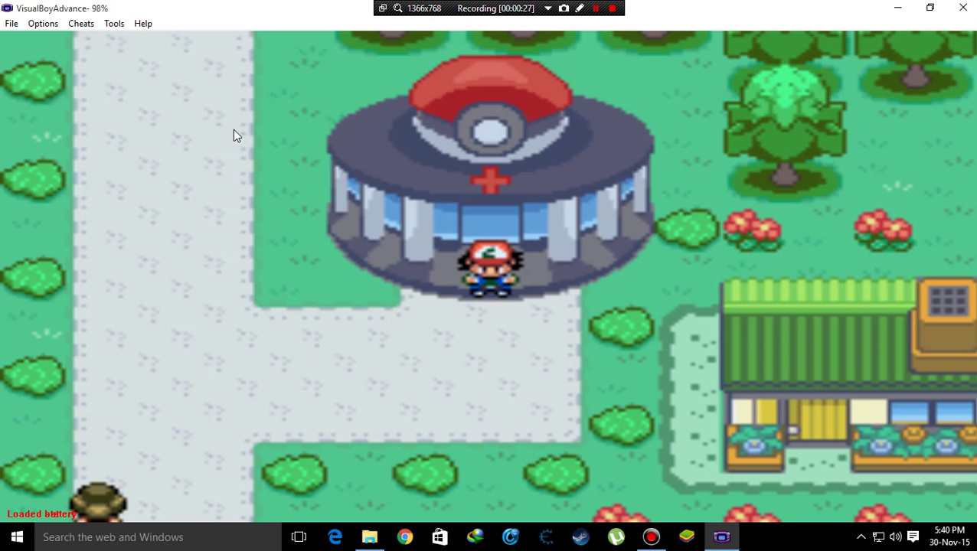
Walk the trainer out of the Pokémon Center and around town
key(Down)
key(Left)
key(Up)
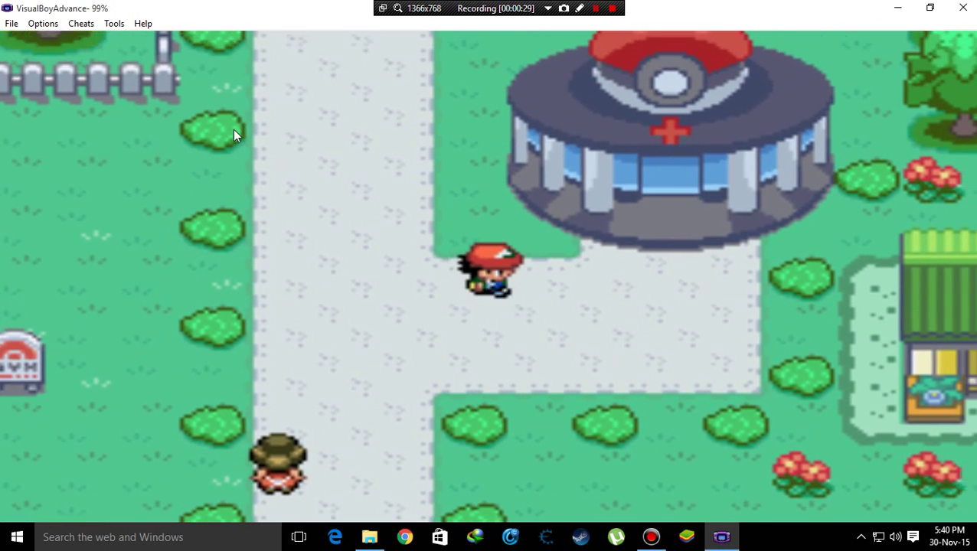
key(Right)
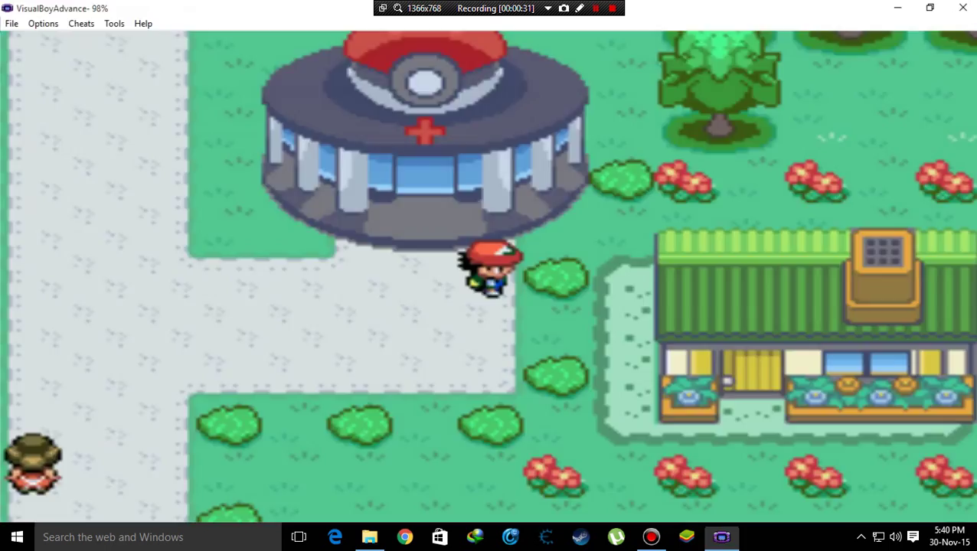
Close the emulator, refresh the game folder, and close its window
key(alt+F4)
right_click(548, 304)
click(601, 362)
key(alt+F4)
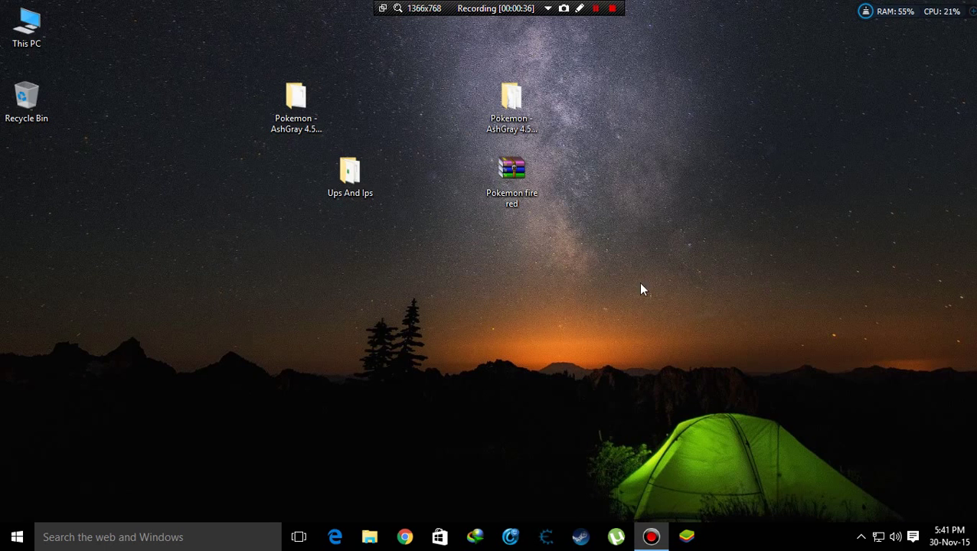
click(293, 114)
double_click(306, 111)
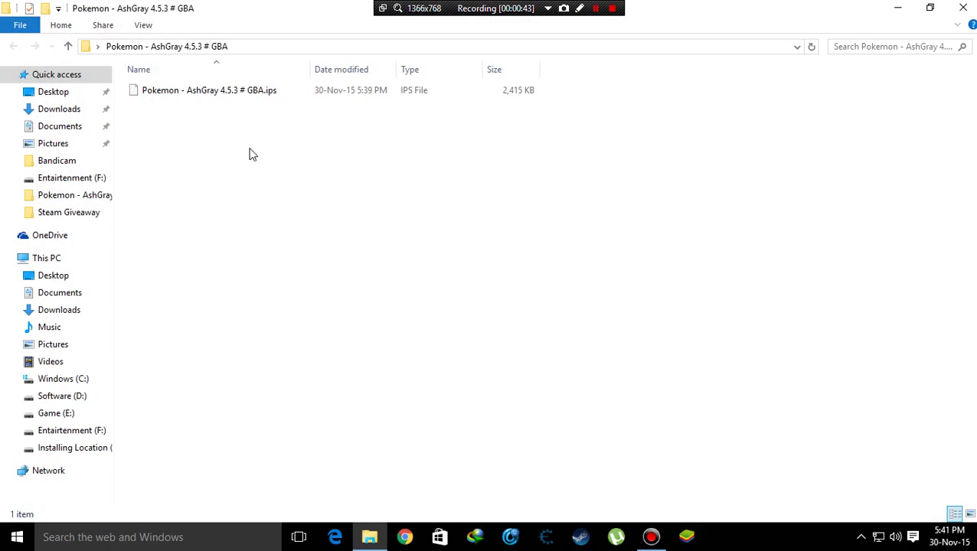
drag(246, 148, 280, 102)
click(255, 152)
drag(255, 152, 298, 92)
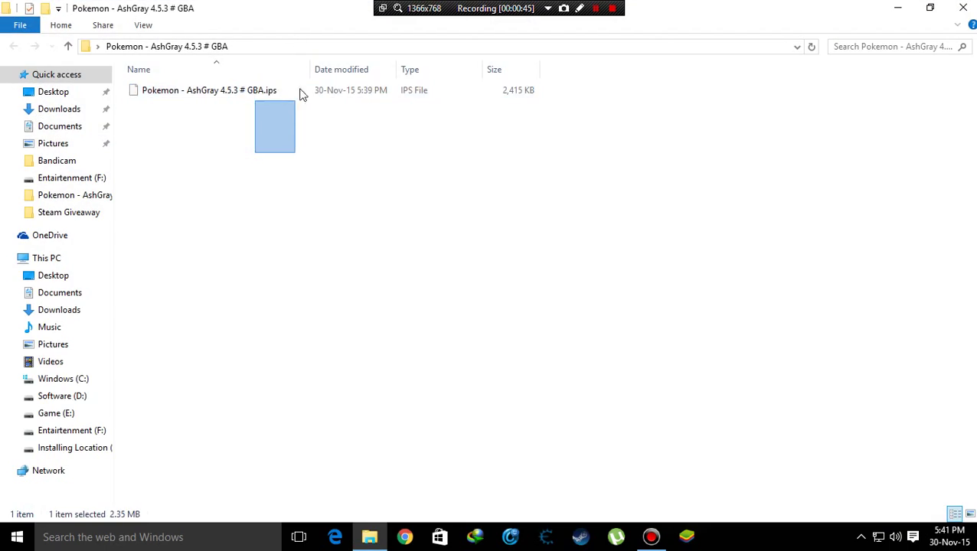
click(272, 134)
click(898, 8)
double_click(349, 177)
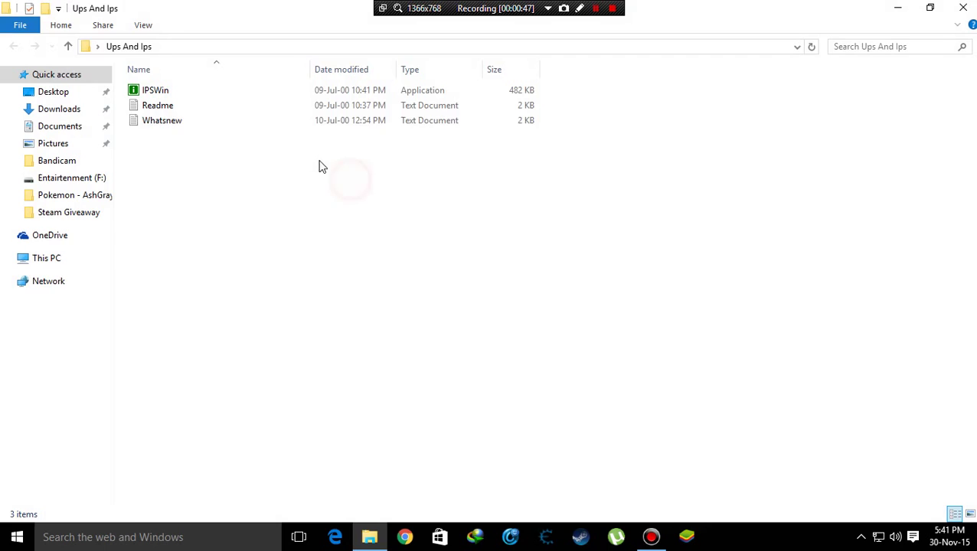
drag(197, 127, 190, 196)
click(190, 196)
double_click(332, 90)
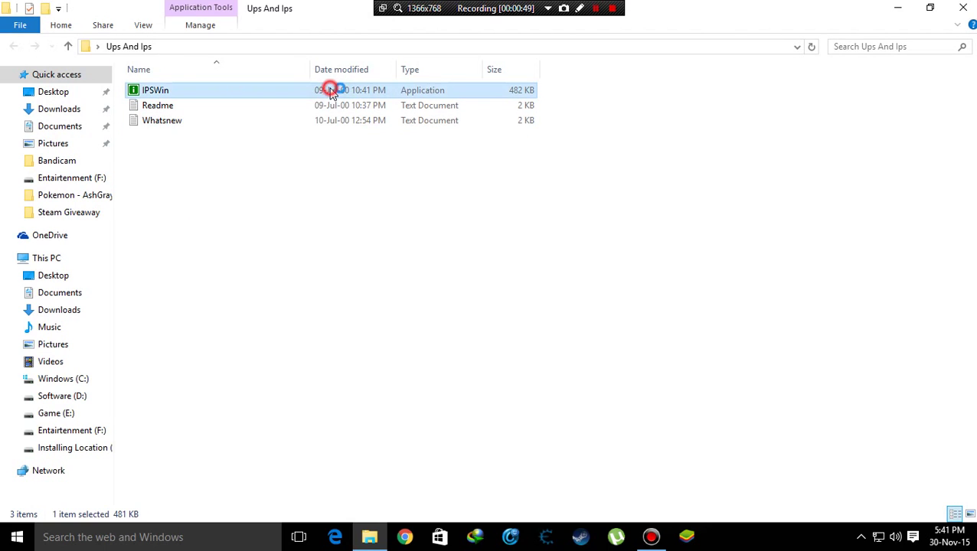
Close IPSWin and the Ups And Ips folder, returning to a refreshed desktop
click(591, 215)
key(super+d)
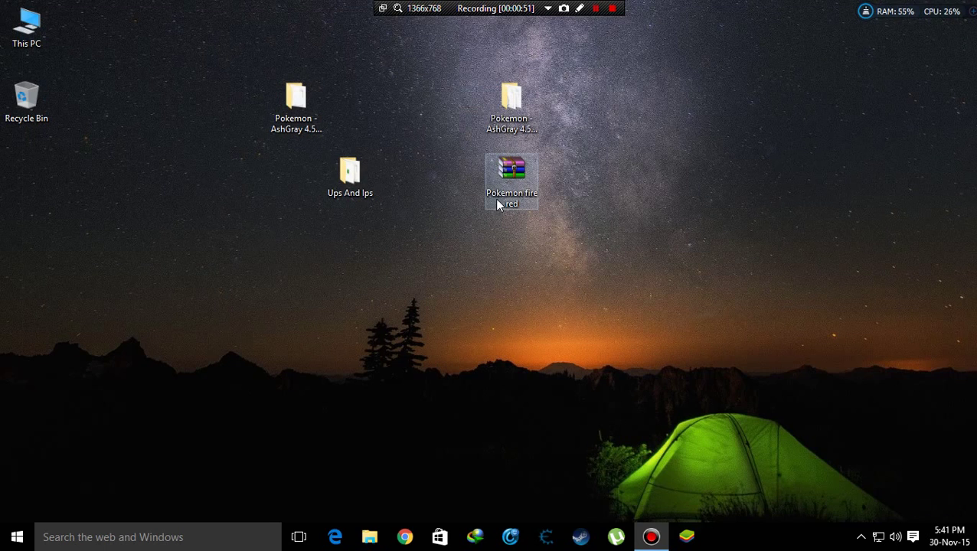
mouse_move(505, 184)
mouse_down()
mouse_move(542, 201)
mouse_move(473, 262)
mouse_move(514, 196)
mouse_up()
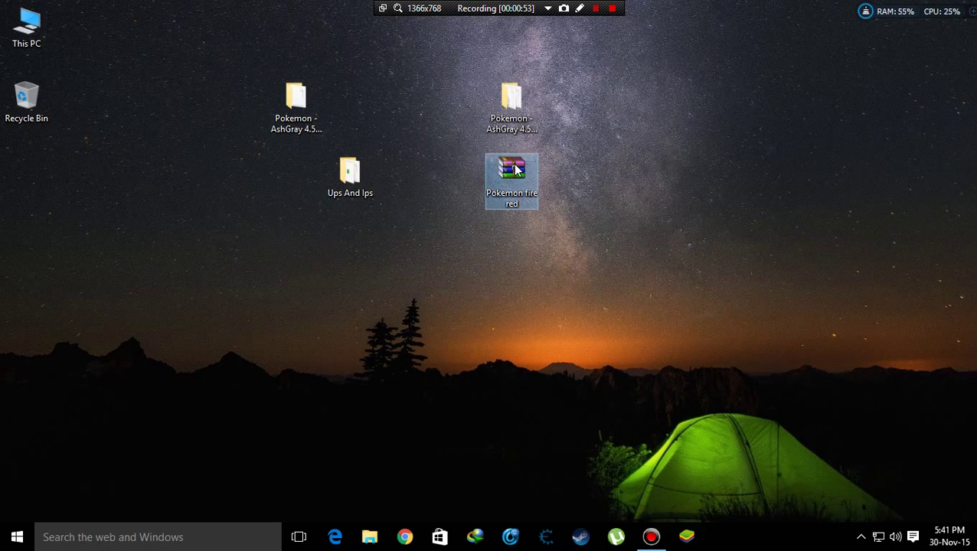
right_click(578, 142)
click(613, 184)
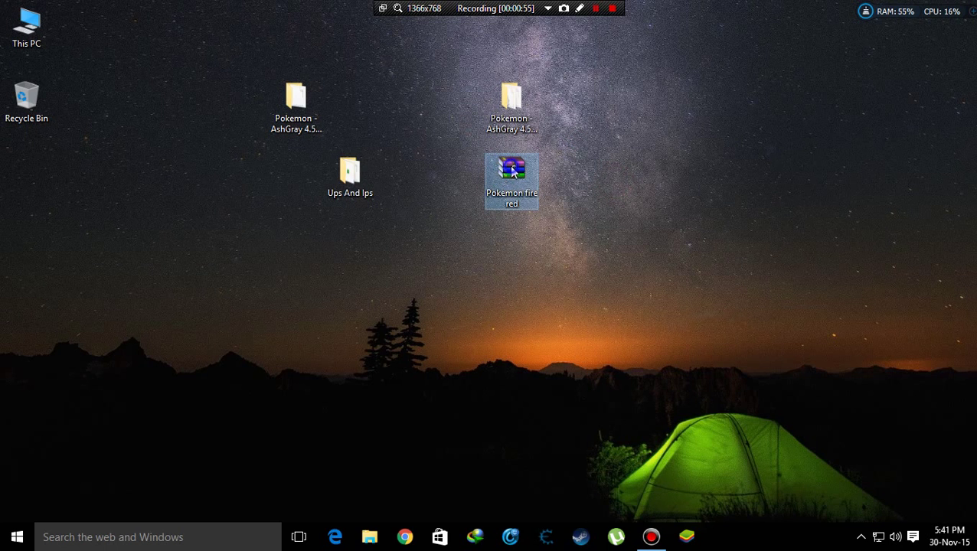
Extract the Pokemon fire red archive onto the desktop and check the extracted folder
right_click(512, 169)
click(539, 210)
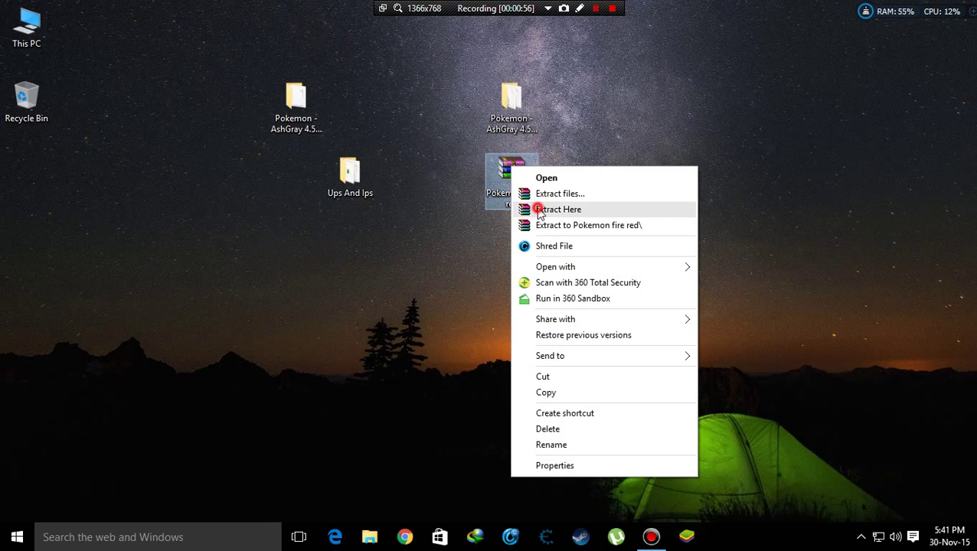
click(50, 182)
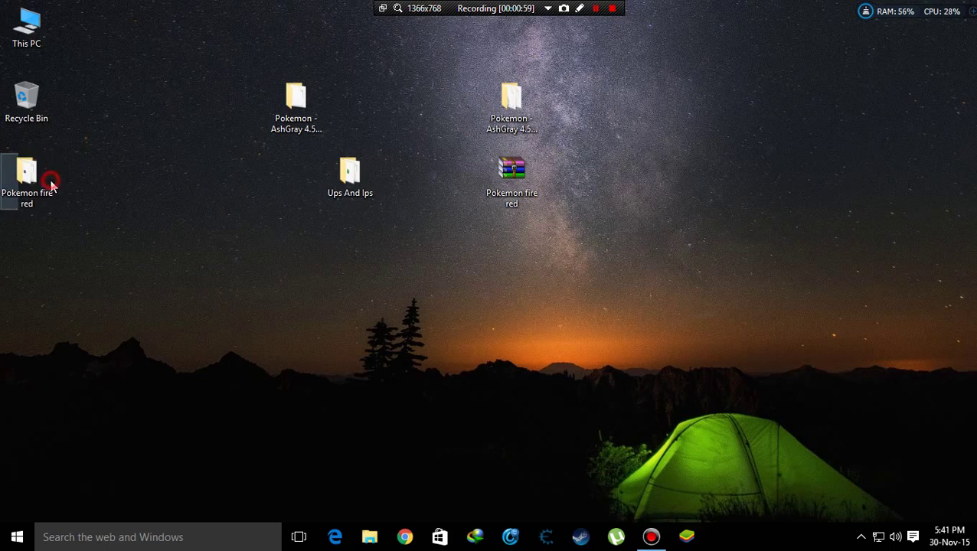
double_click(51, 182)
click(963, 8)
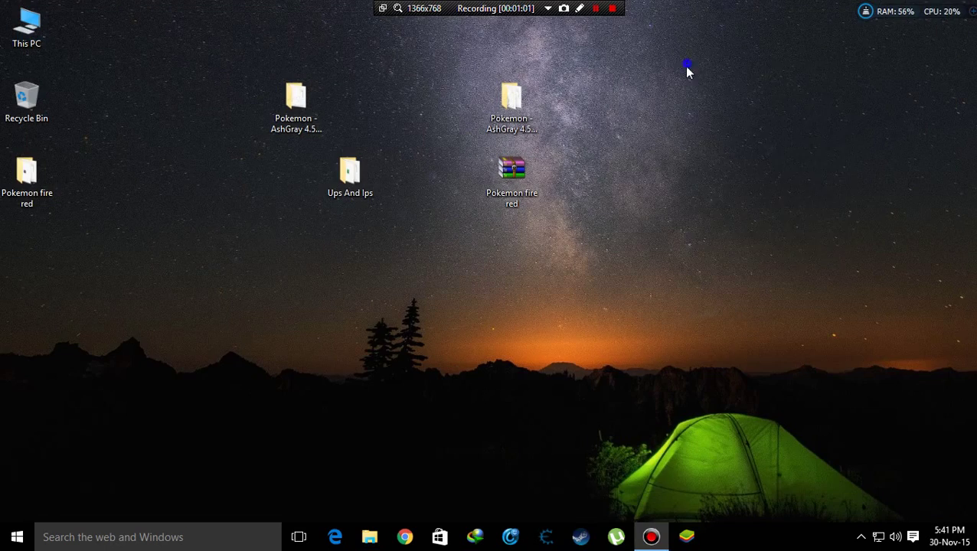
right_click(687, 68)
click(703, 102)
Create a new desktop folder named Patch
right_click(17, 262)
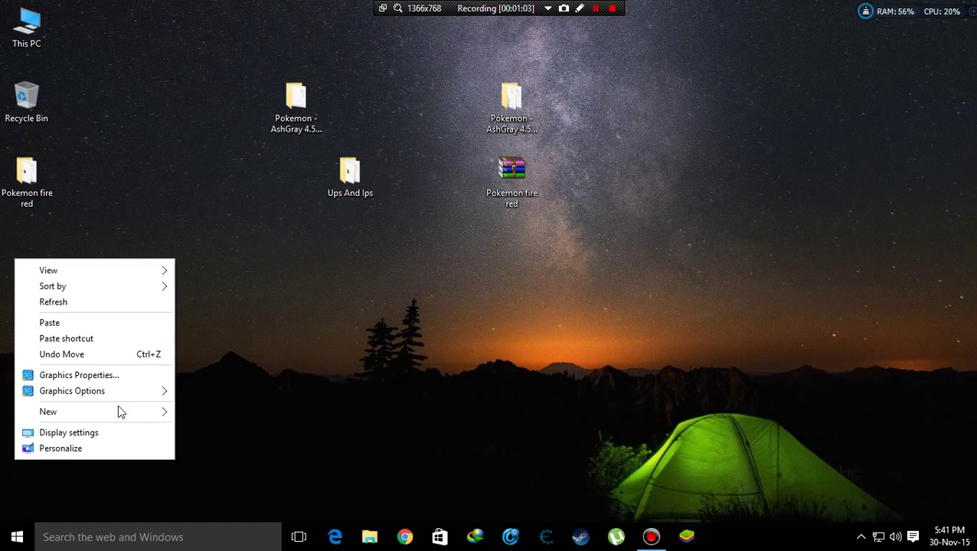
click(115, 412)
click(241, 284)
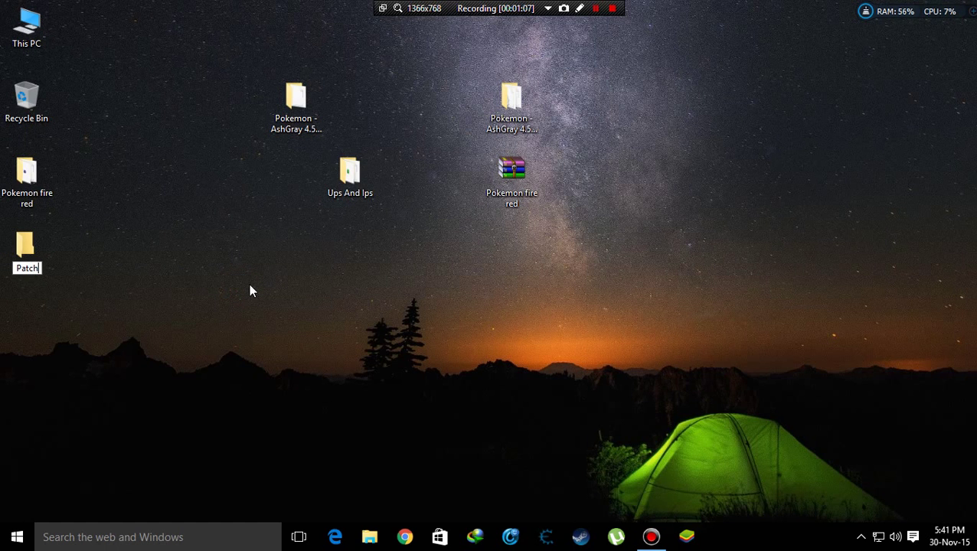
key(Return)
click(321, 306)
Launch IPSWin from the Ups And Ips folder and start browsing for the file to patch
double_click(346, 169)
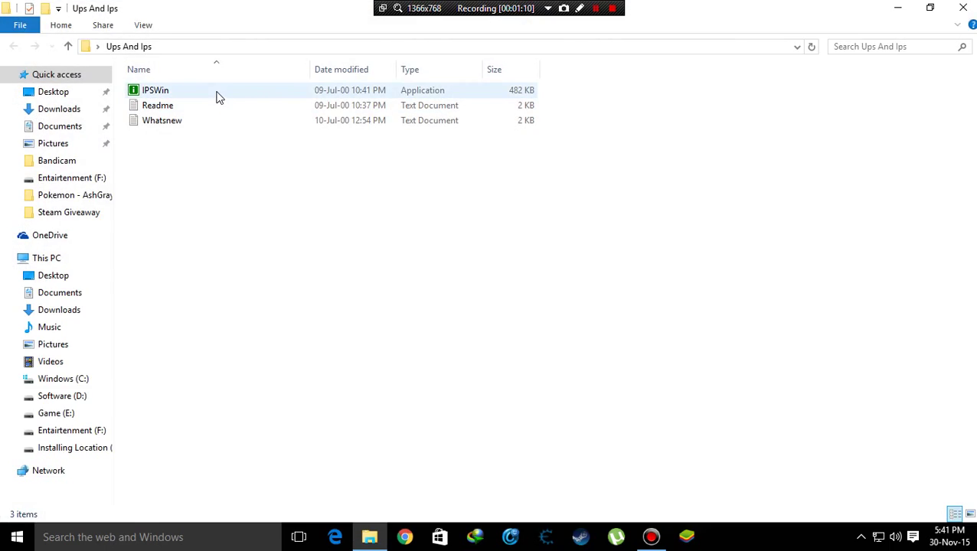
double_click(216, 96)
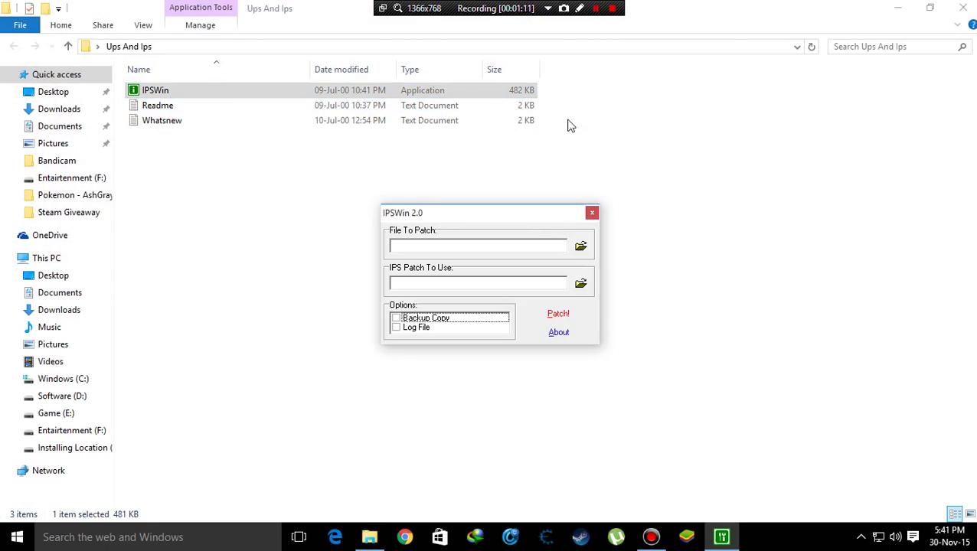
click(963, 8)
click(581, 245)
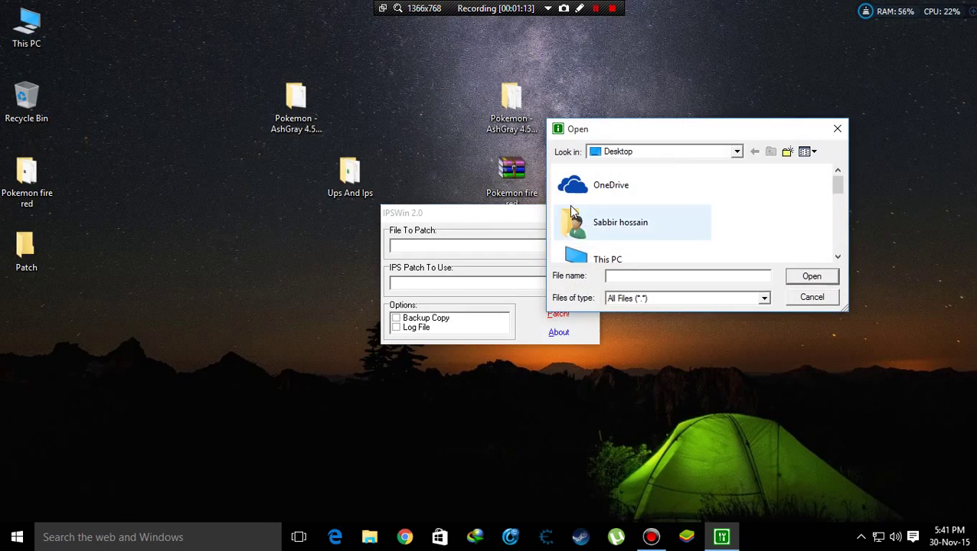
Move the Fire Red ROM from the Pokemon fire red folder into Patch
double_click(12, 252)
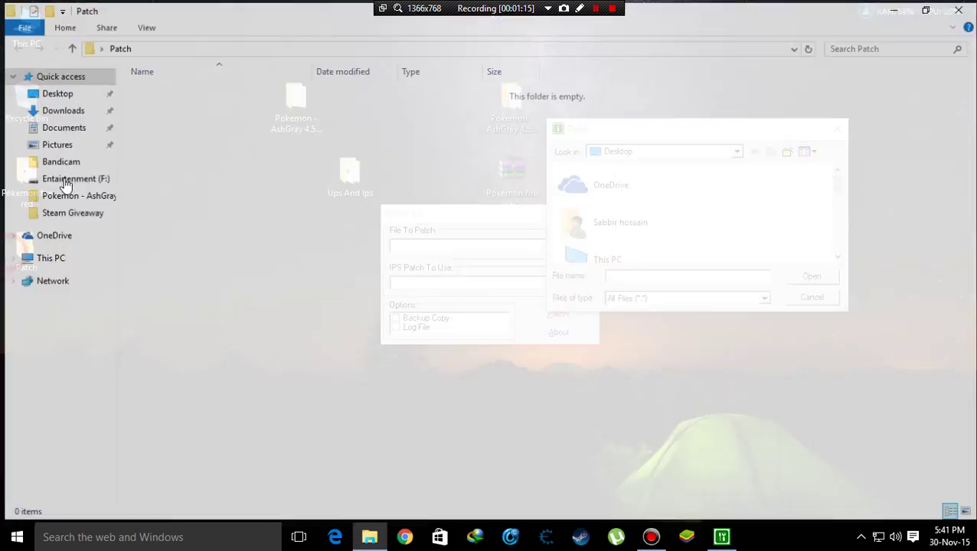
key(alt+F4)
double_click(21, 201)
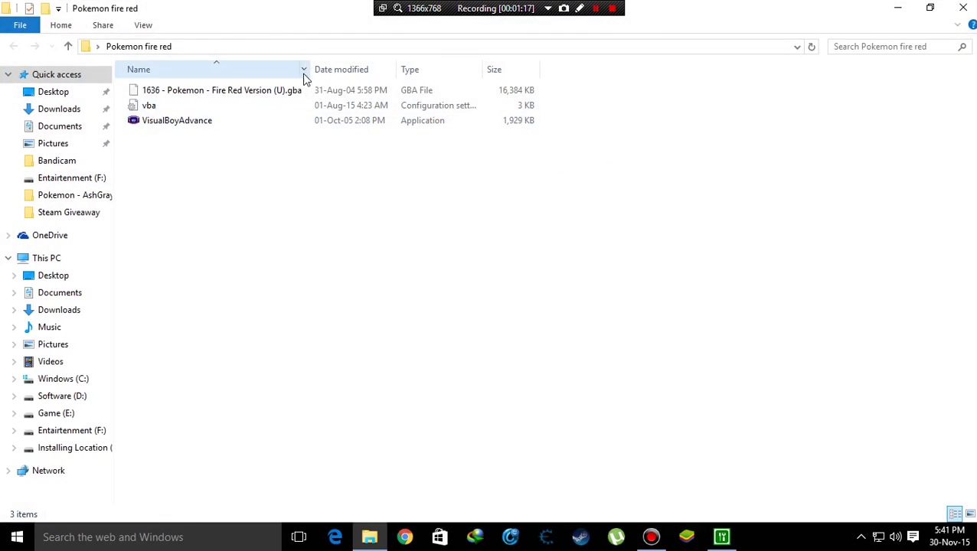
click(279, 93)
right_click(281, 93)
click(331, 302)
click(930, 8)
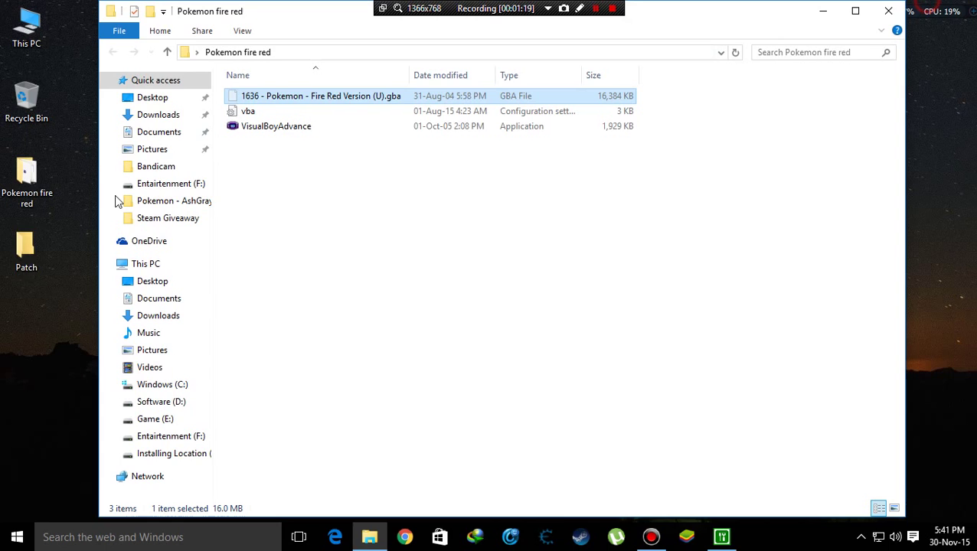
click(888, 11)
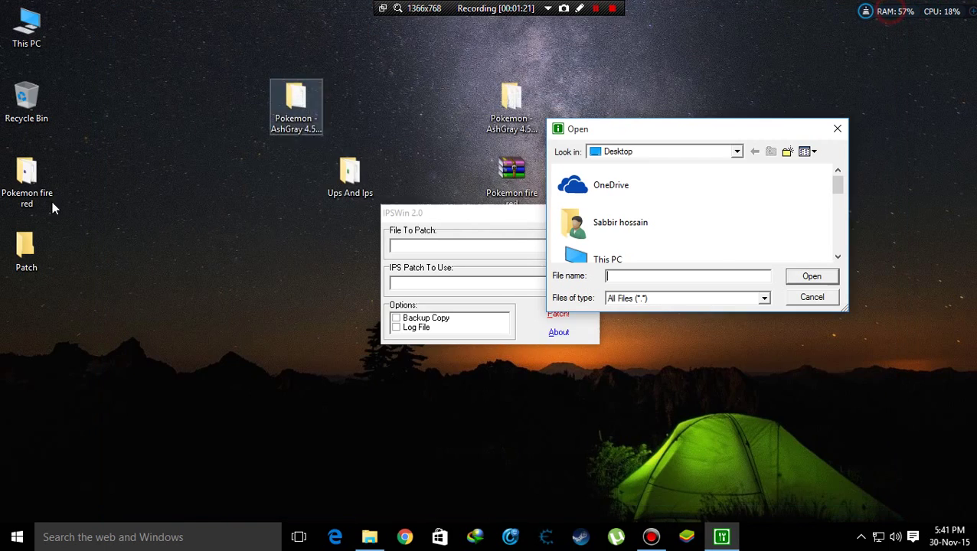
double_click(23, 253)
right_click(342, 190)
click(375, 285)
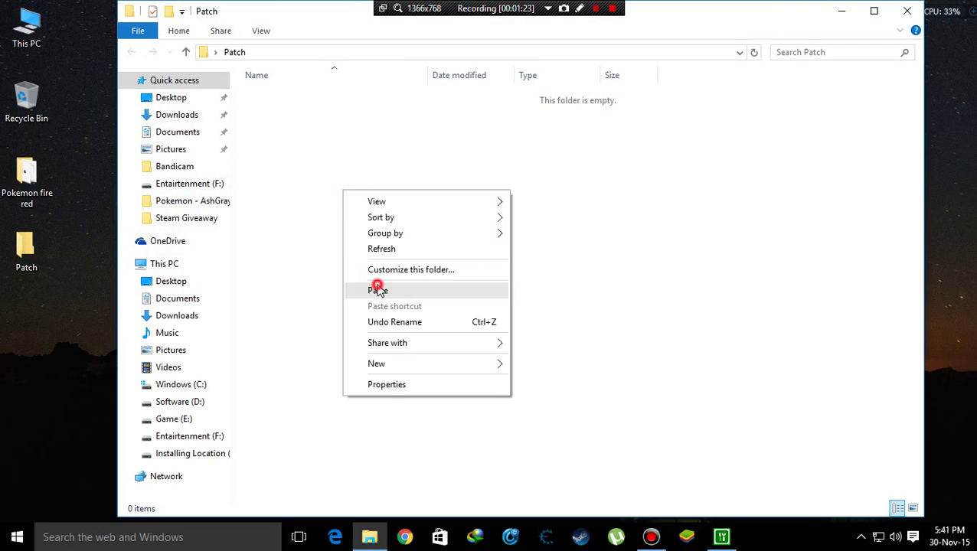
click(900, 19)
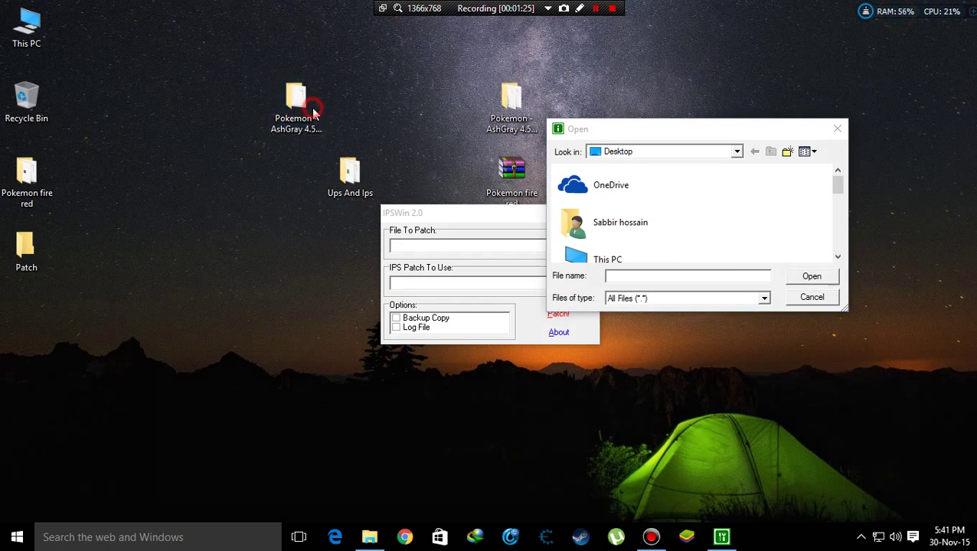
Move the AshGray 4.5.3 .ips patch into Patch and cancel IPSWin's file chooser
double_click(314, 103)
right_click(310, 101)
click(340, 311)
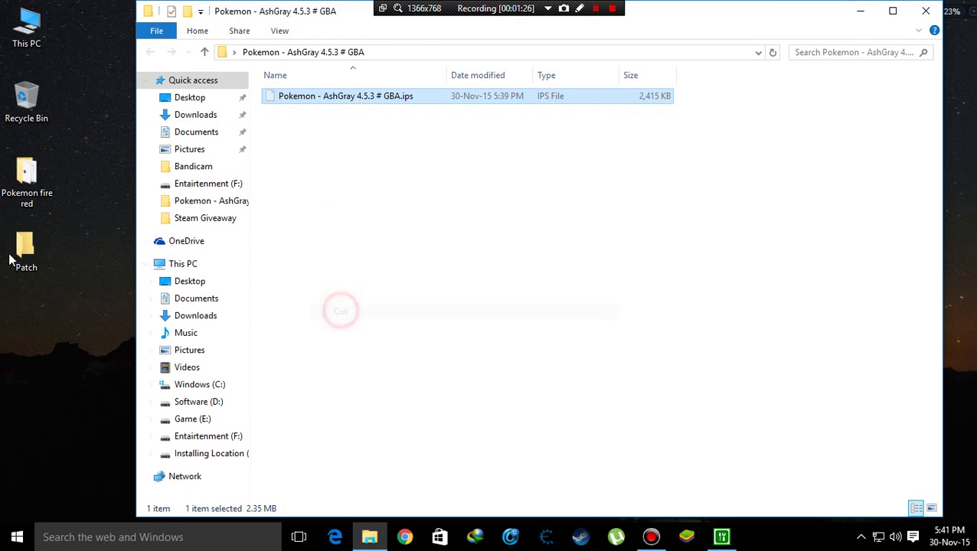
double_click(23, 249)
right_click(503, 202)
click(551, 297)
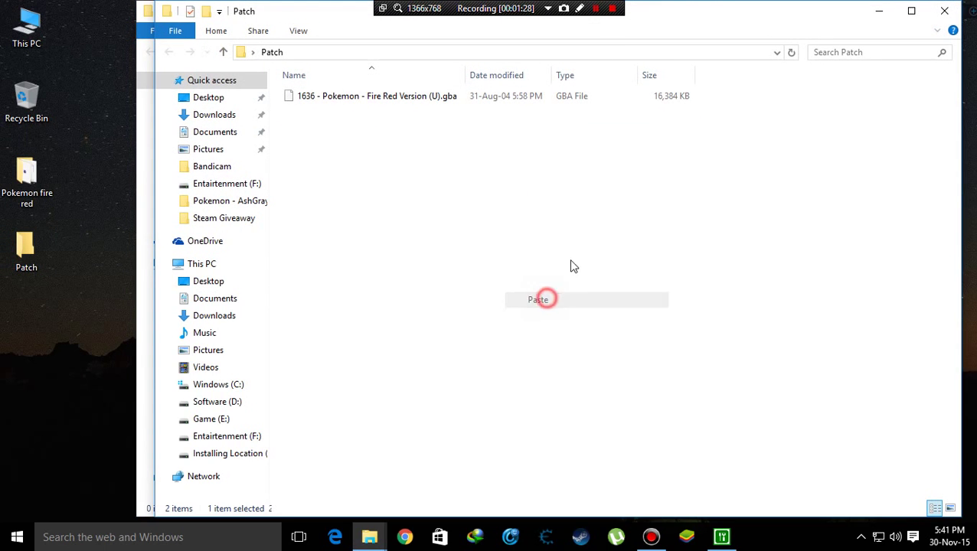
click(944, 11)
click(925, 11)
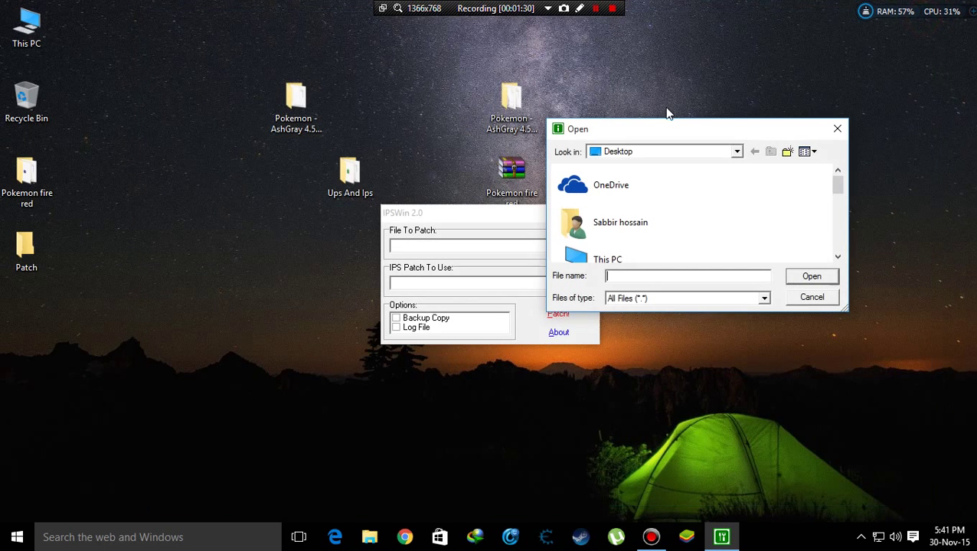
click(836, 129)
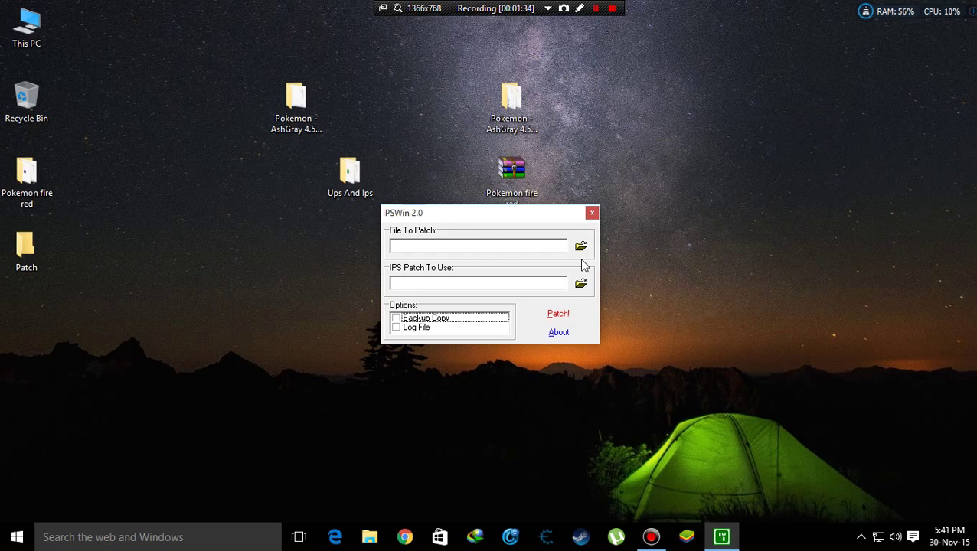
Set File To Patch to Patch\1636 - Pokemon - Fire Red Version (U).gba
click(582, 249)
scroll(643, 214, down, 5)
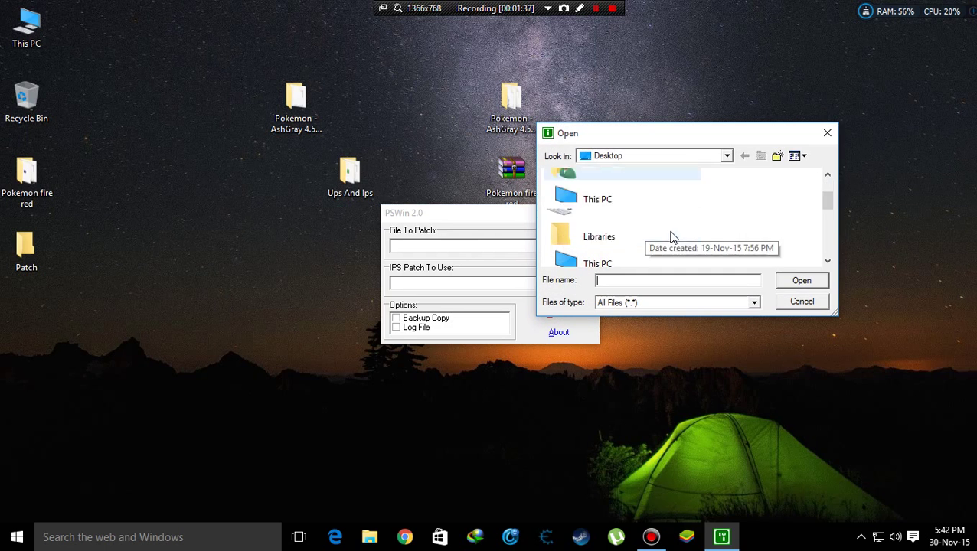
click(595, 188)
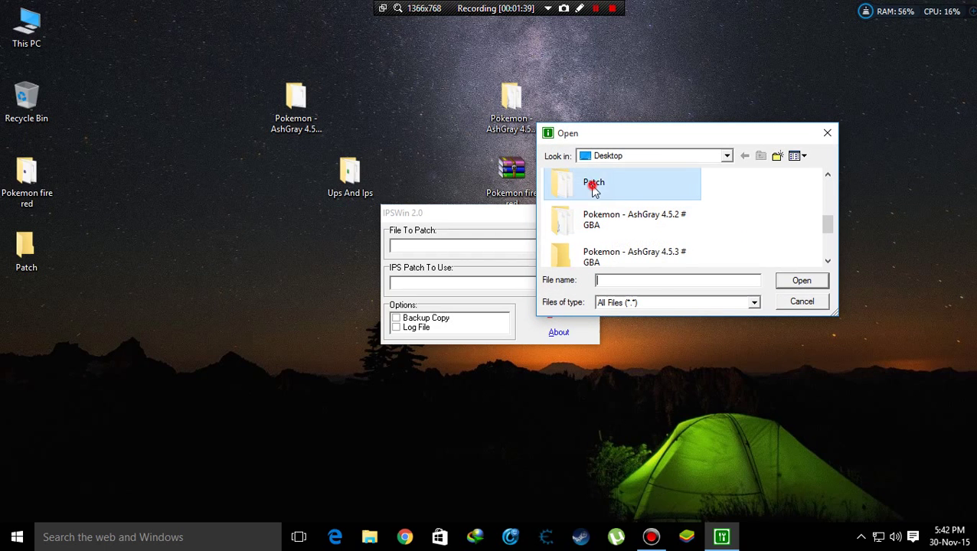
double_click(595, 185)
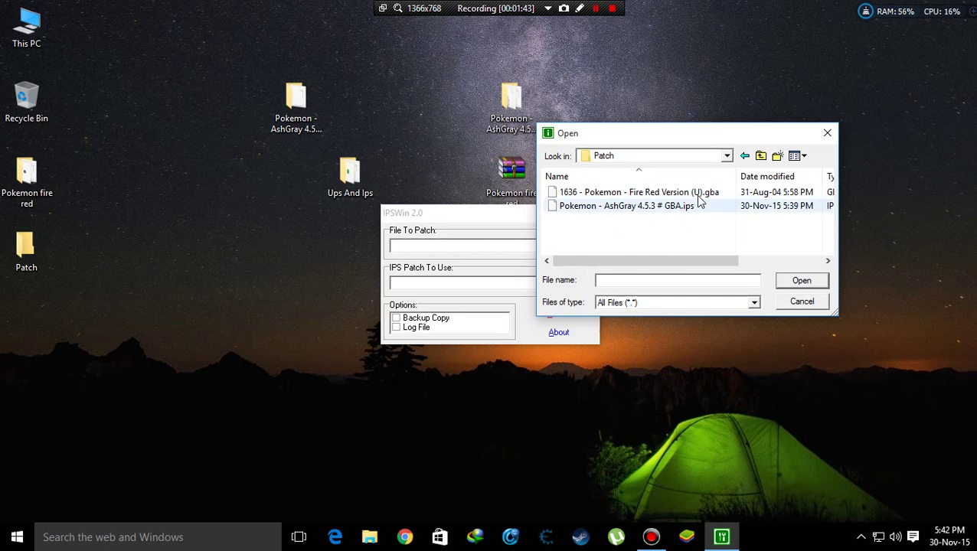
double_click(695, 193)
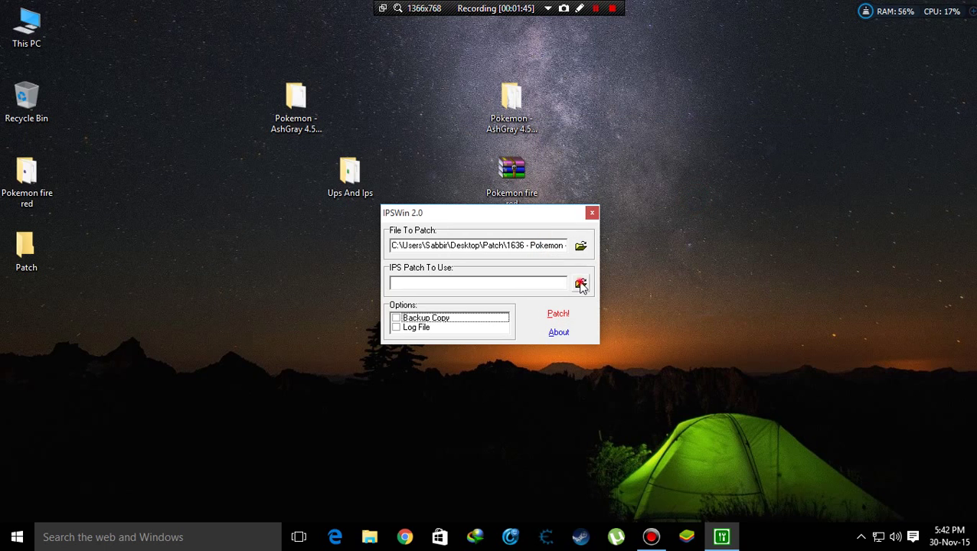
Set IPS Patch To Use to Pokemon - AshGray 4.5.3 # GBA.ips
click(581, 285)
click(645, 208)
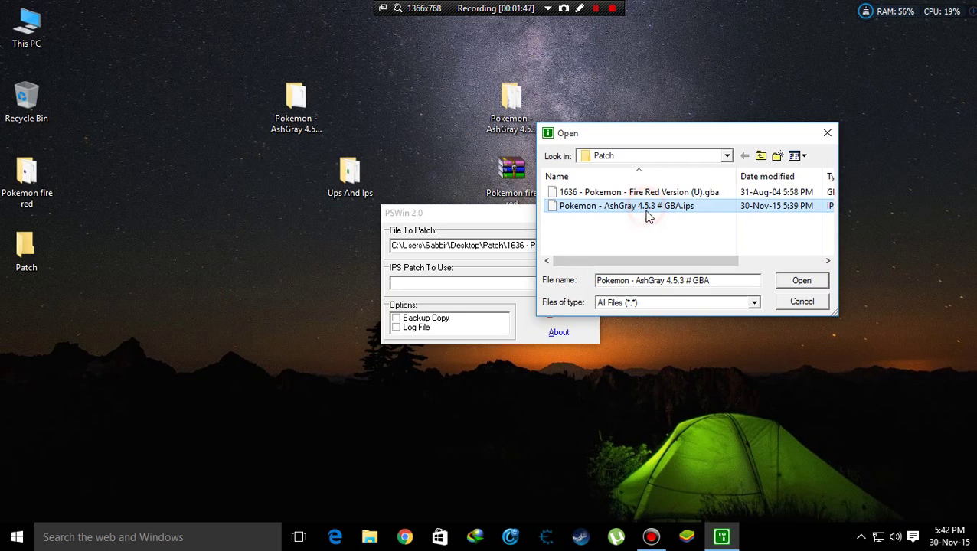
double_click(656, 208)
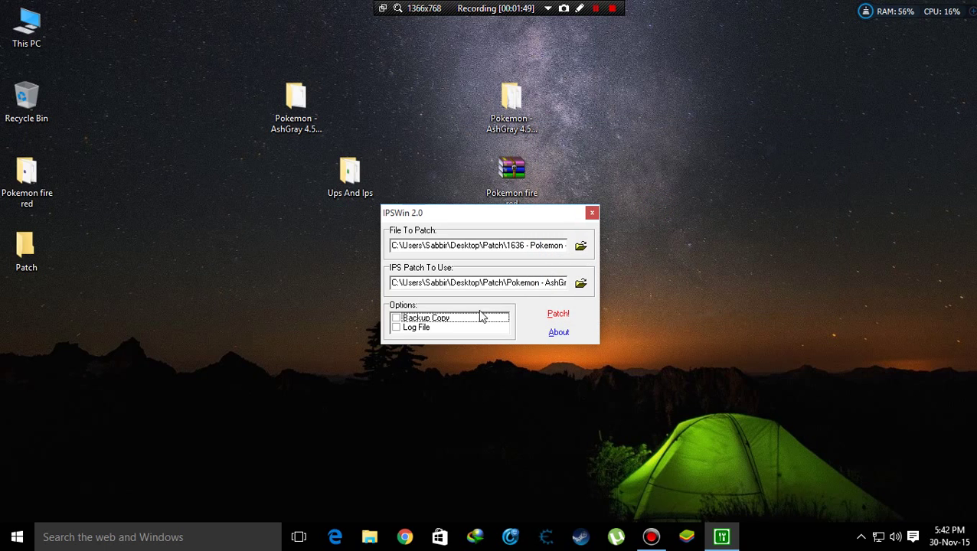
Patch the Fire Red ROM, acknowledge the success message, and close IPSWin
click(560, 314)
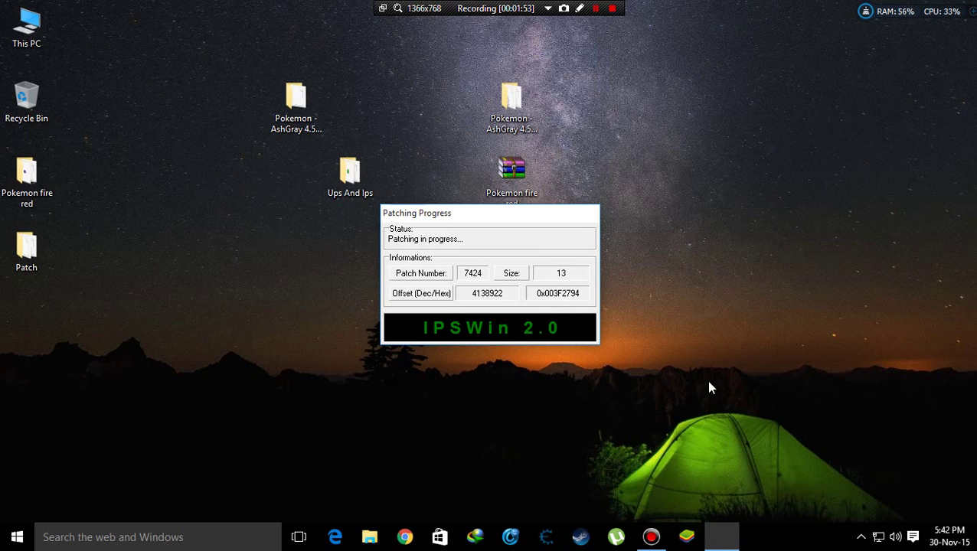
drag(619, 365, 452, 268)
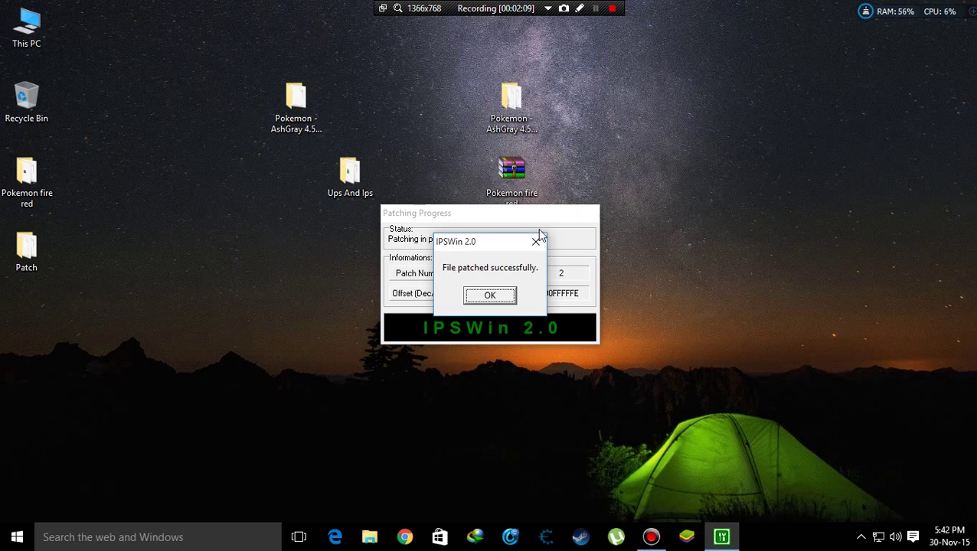
click(500, 296)
click(593, 213)
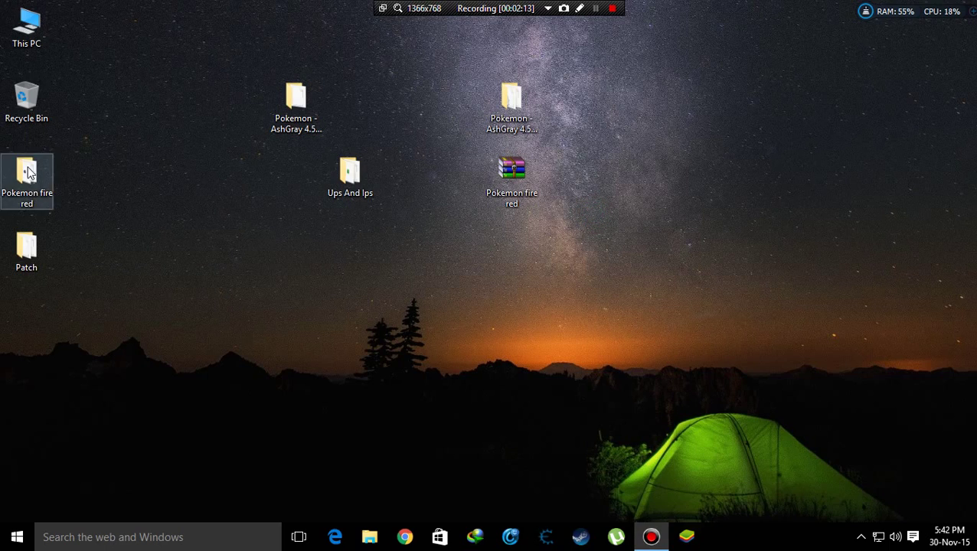
Glance at the Pokemon fire red folder, then open the Patch folder
double_click(43, 207)
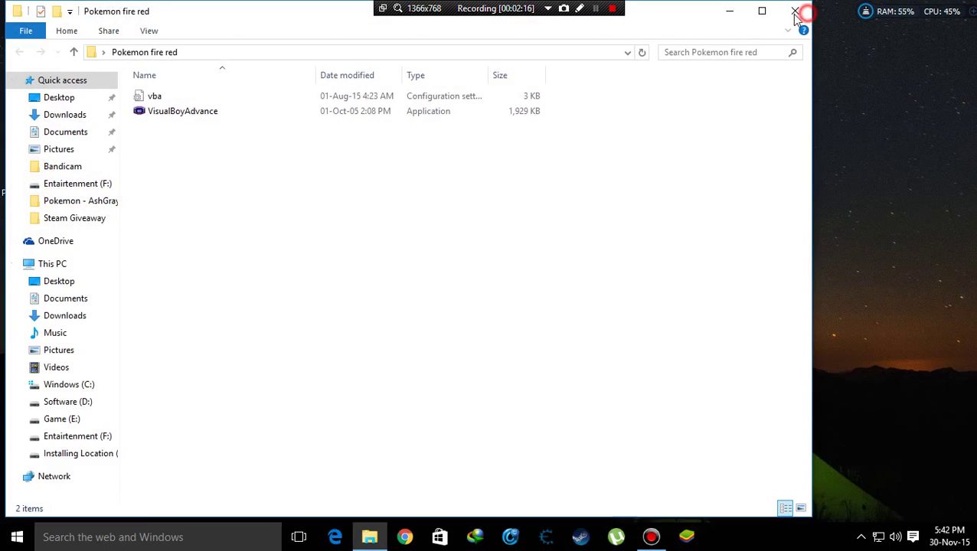
click(796, 12)
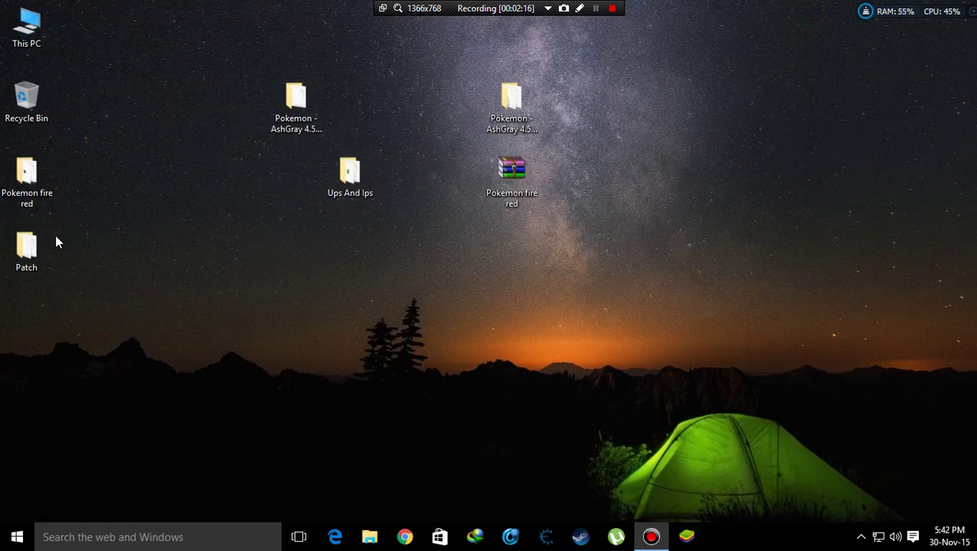
double_click(11, 253)
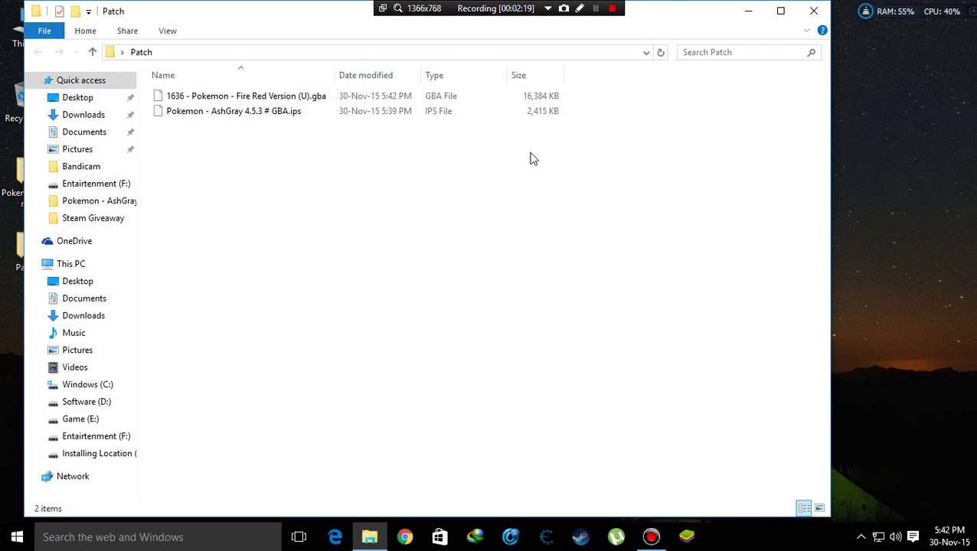
Delete the AshGray 4.5.3 .ips from Patch and move the Patch window lower
click(509, 111)
key(Delete)
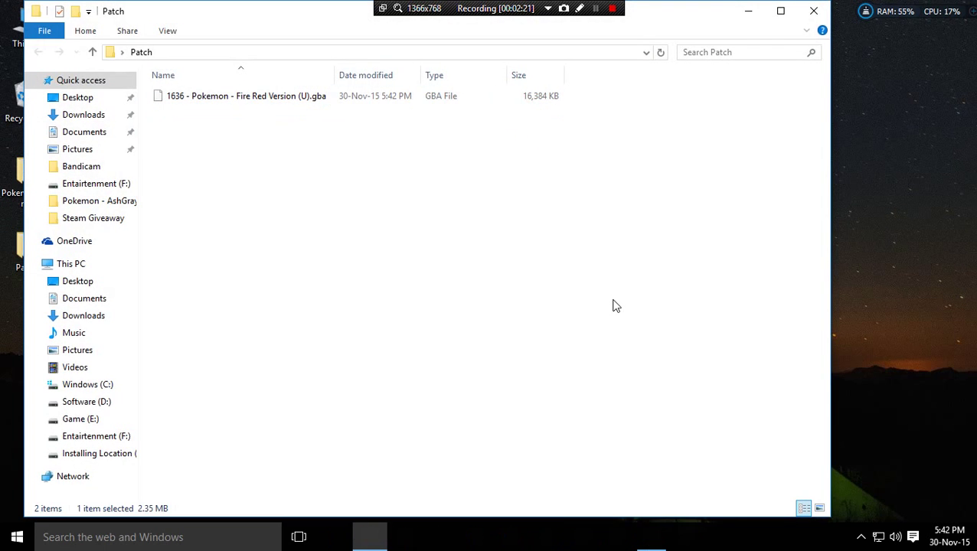
drag(291, 68, 278, 137)
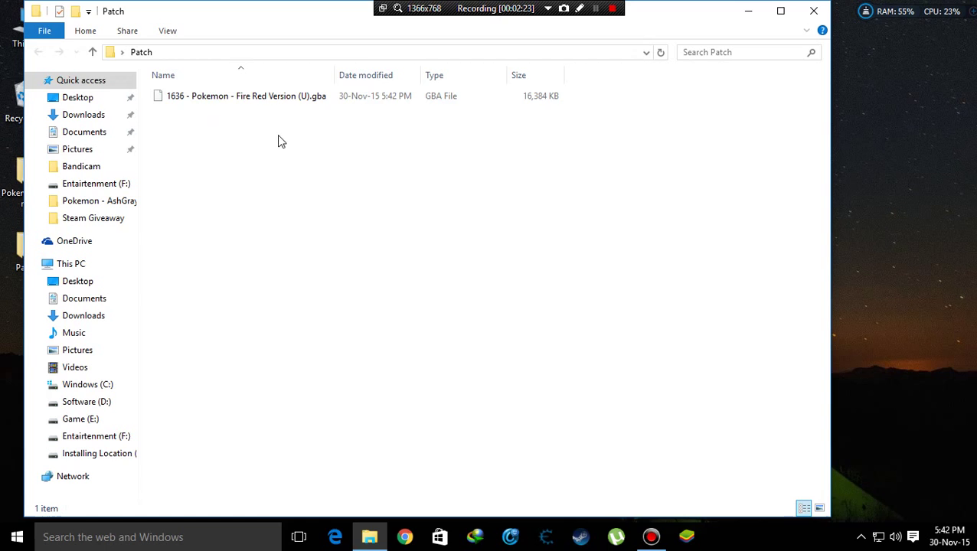
drag(262, 175, 345, 95)
click(312, 175)
drag(302, 25, 367, 283)
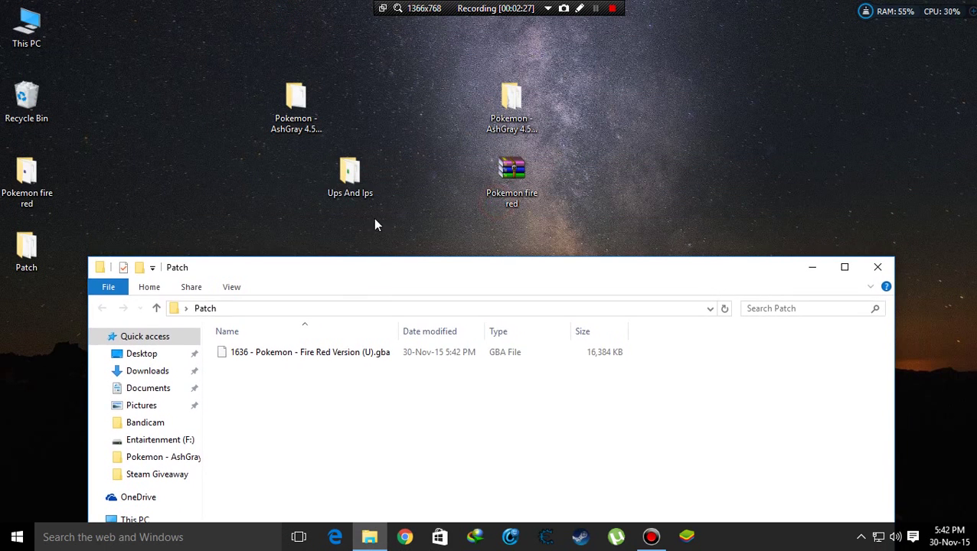
Peek into one AshGray desktop folder, then select the other AshGray folder
double_click(297, 116)
click(877, 9)
click(502, 121)
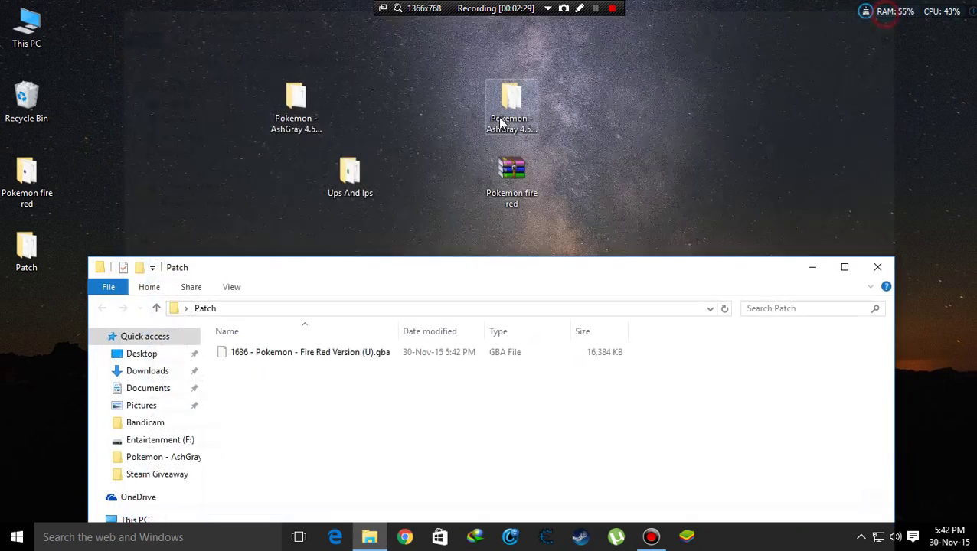
Boot the patched Fire Red ROM in VisualBoyAdvance to the AshGray title screen, full screen
double_click(499, 123)
double_click(279, 173)
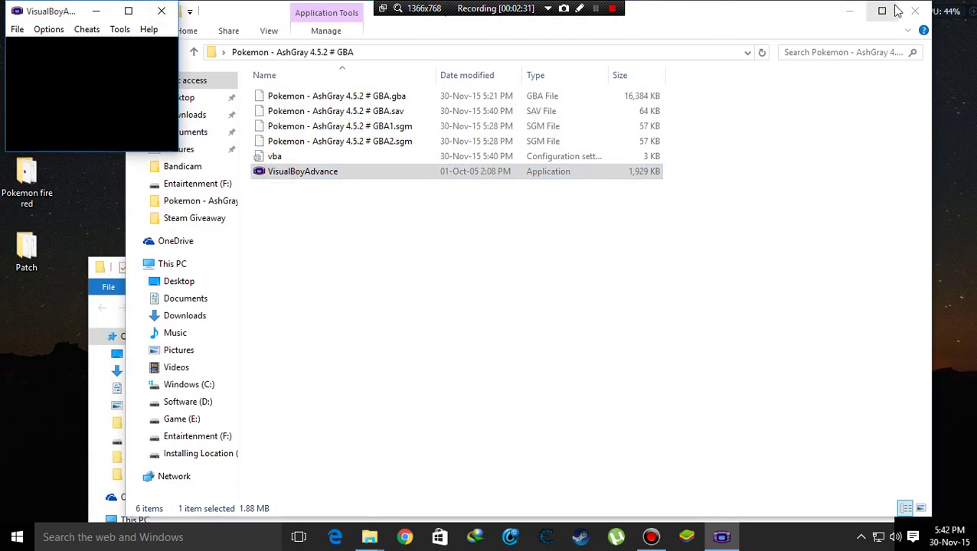
click(949, 9)
drag(328, 357, 115, 96)
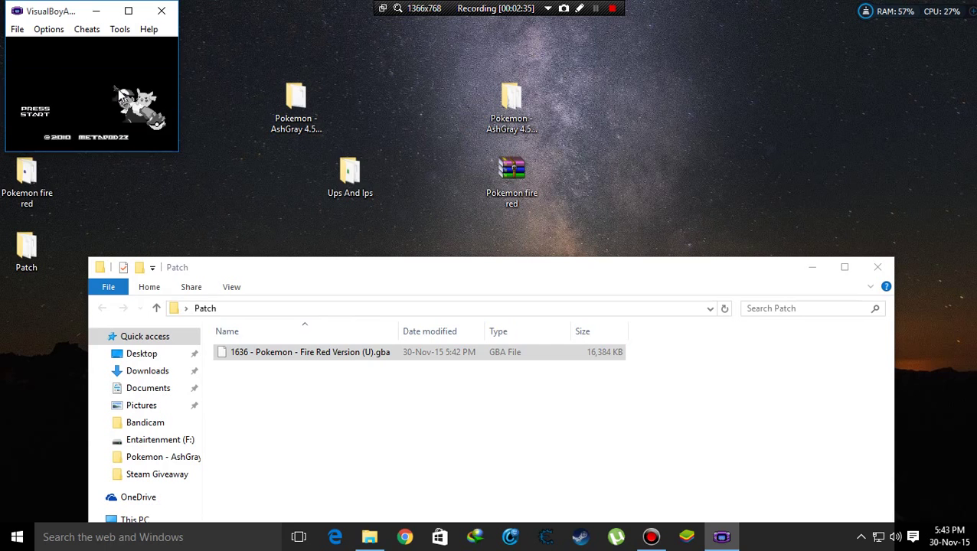
double_click(72, 11)
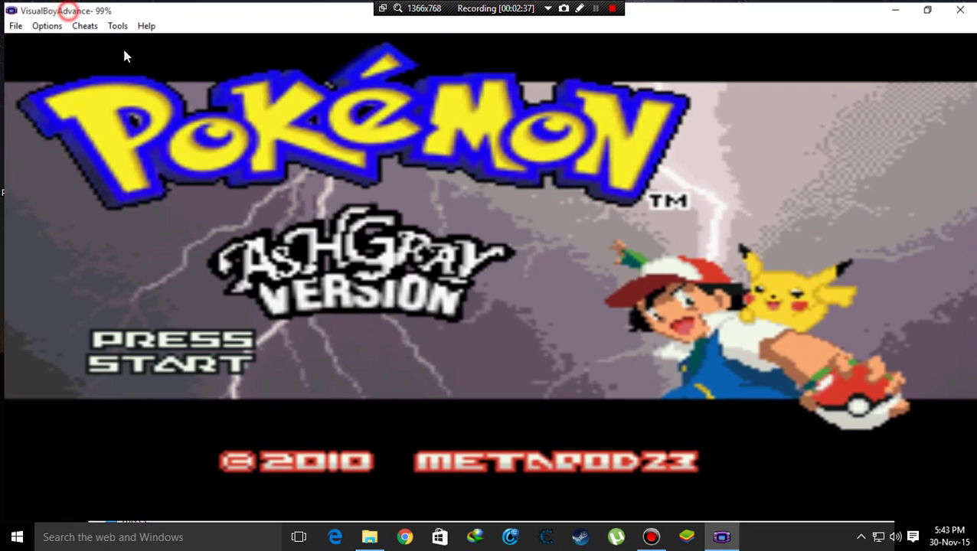
Close VisualBoyAdvance and refresh the desktop
click(963, 7)
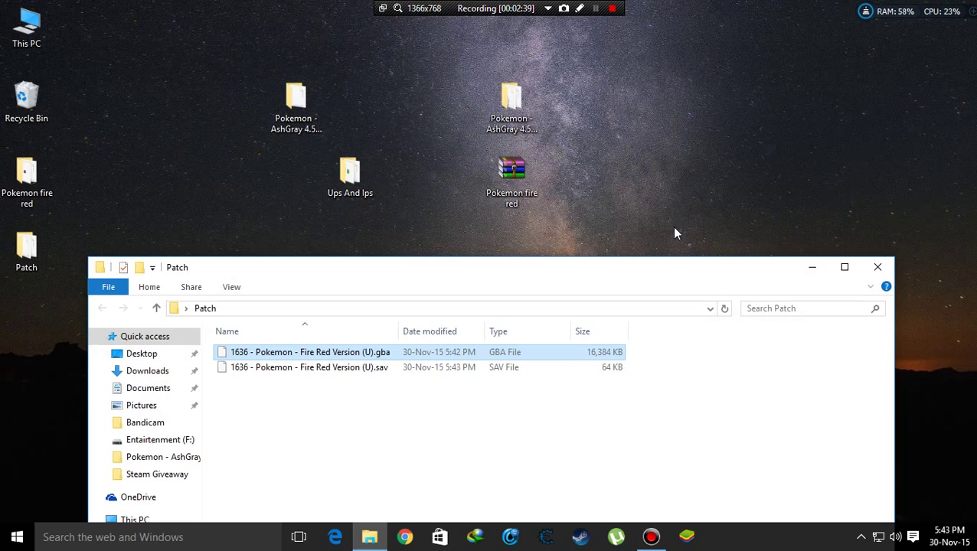
right_click(722, 174)
click(757, 222)
Copy the old ROM's name, Pokemon - AshGray 4.5.2 # GBA, from the AshGray 4.5.2 folder
double_click(512, 104)
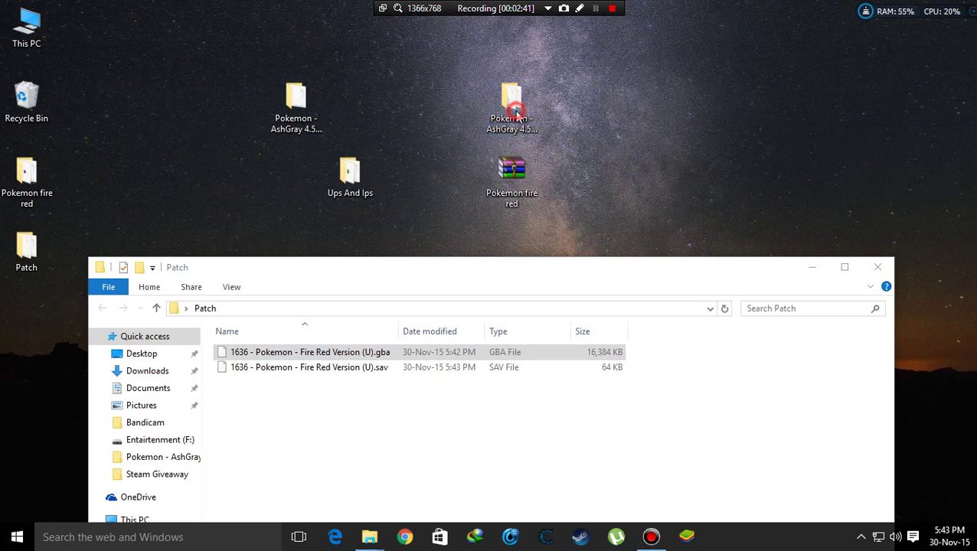
double_click(660, 23)
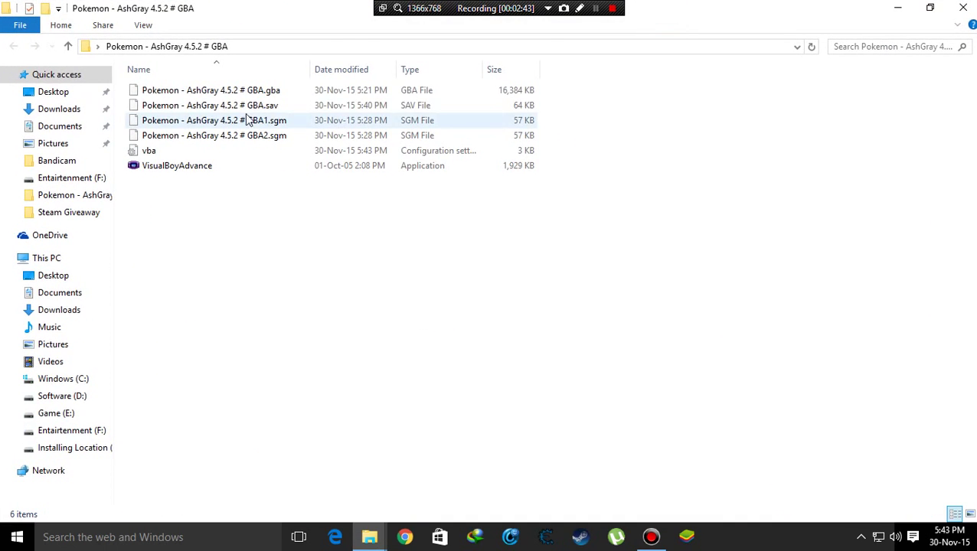
click(243, 92)
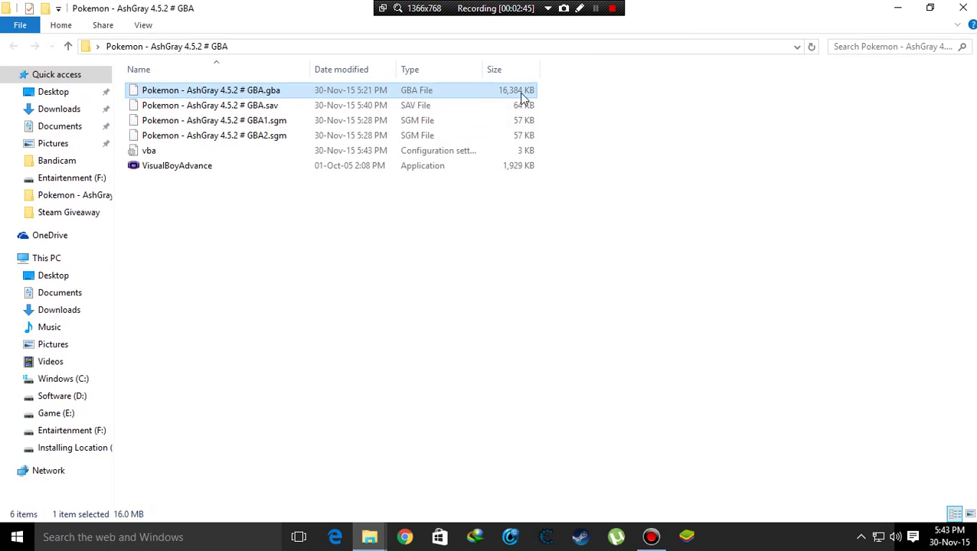
right_click(204, 88)
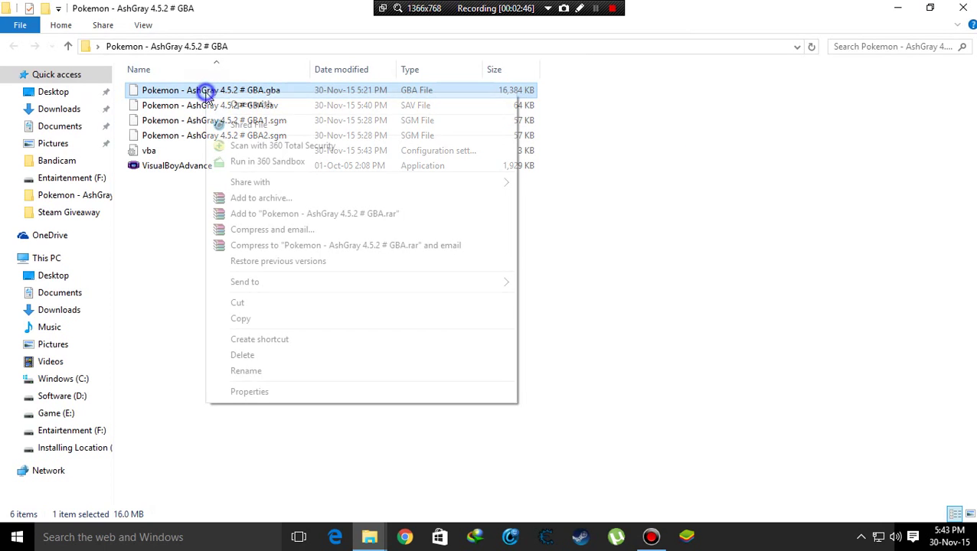
click(246, 373)
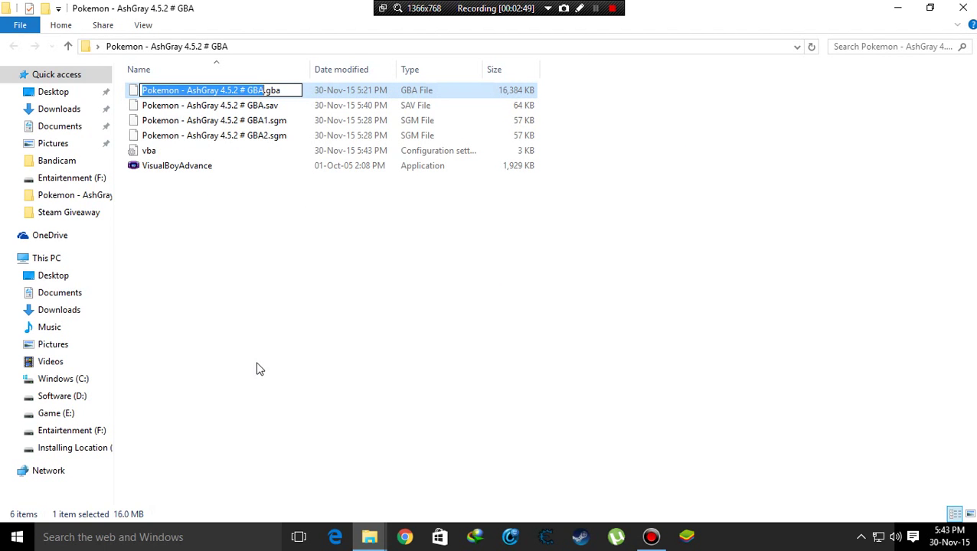
right_click(230, 87)
click(261, 134)
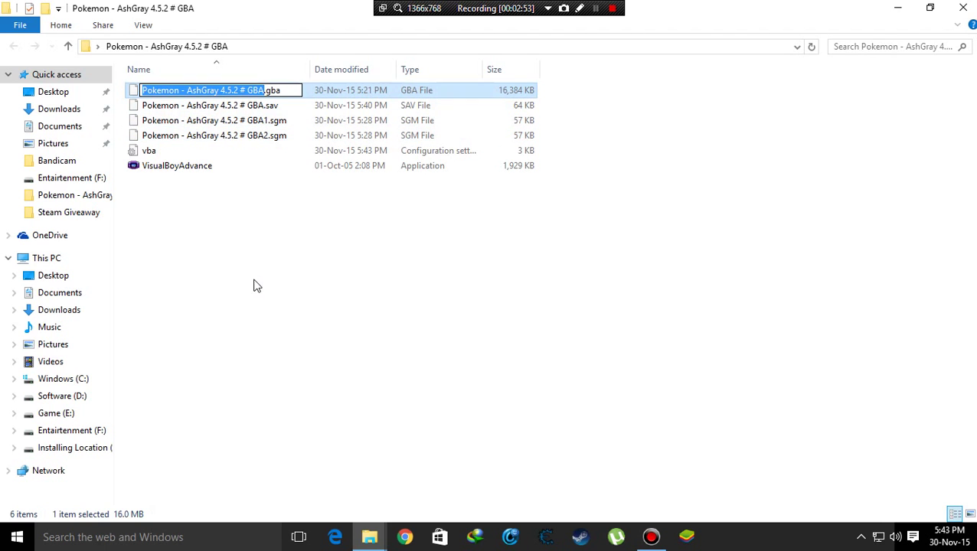
click(279, 277)
click(963, 8)
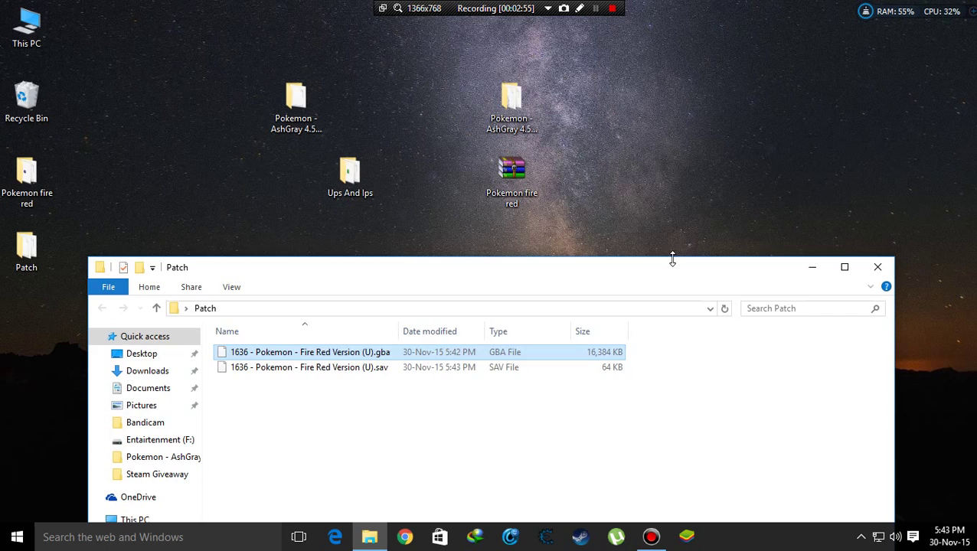
Rename the patched .gba in Patch to Pokemon - AshGray 4.5.2 # GBA.gba and cut it
drag(673, 259, 674, 221)
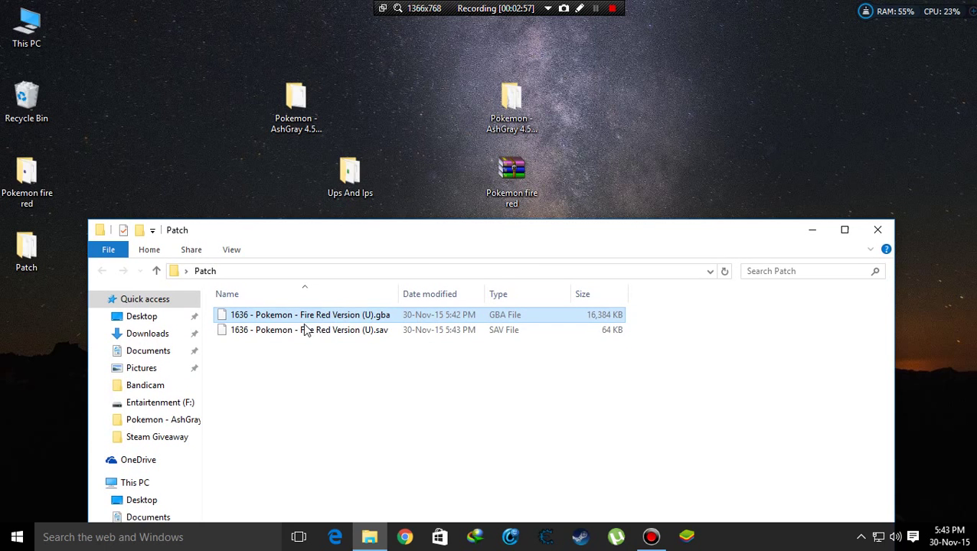
click(290, 322)
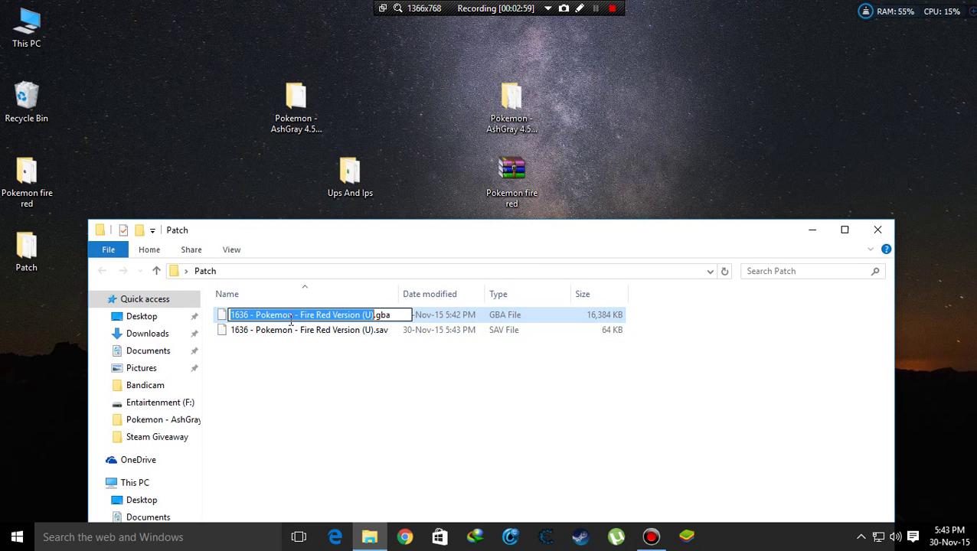
click(327, 392)
right_click(320, 316)
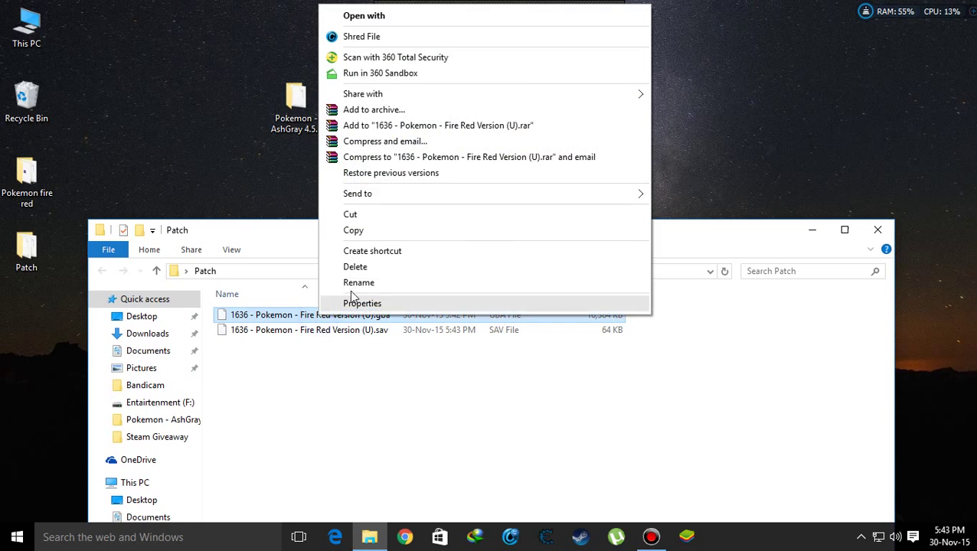
click(356, 283)
right_click(289, 316)
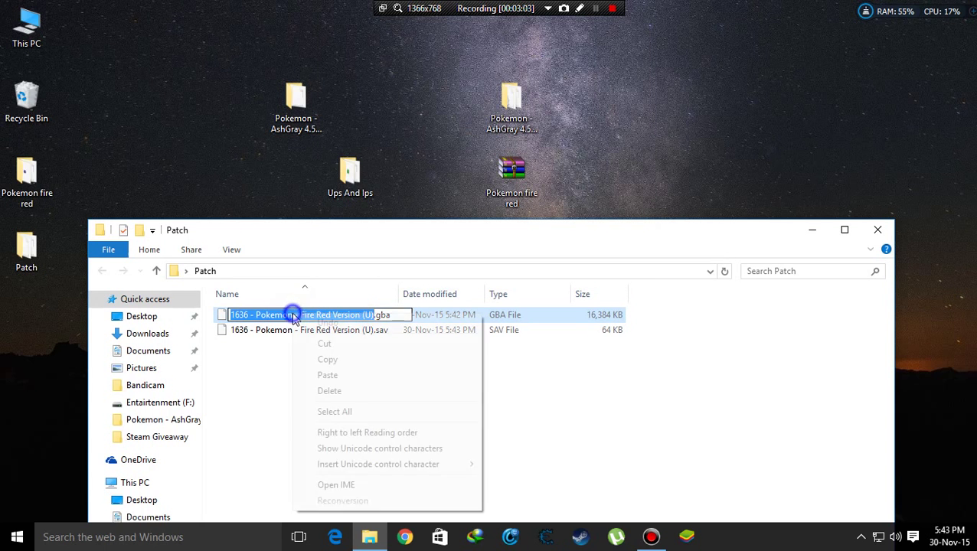
click(312, 375)
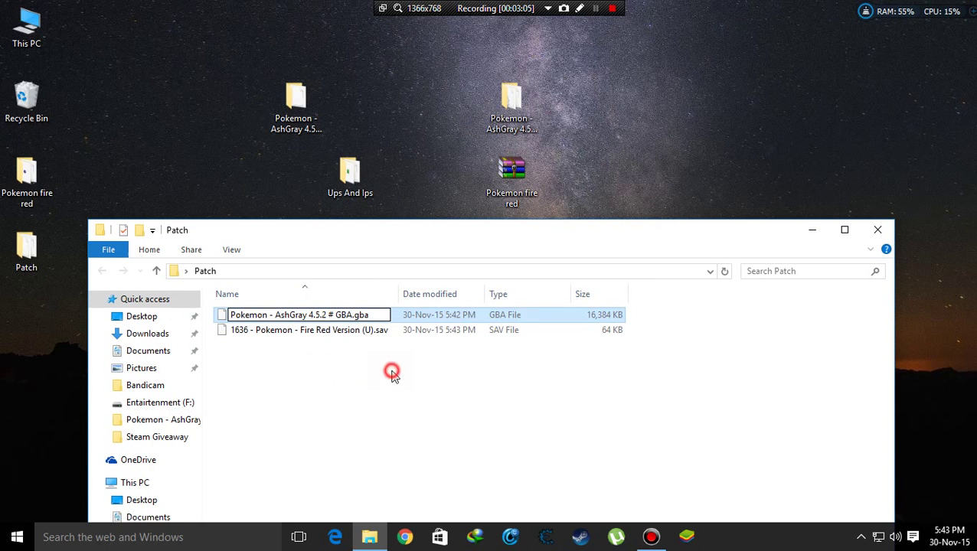
right_click(406, 363)
click(459, 216)
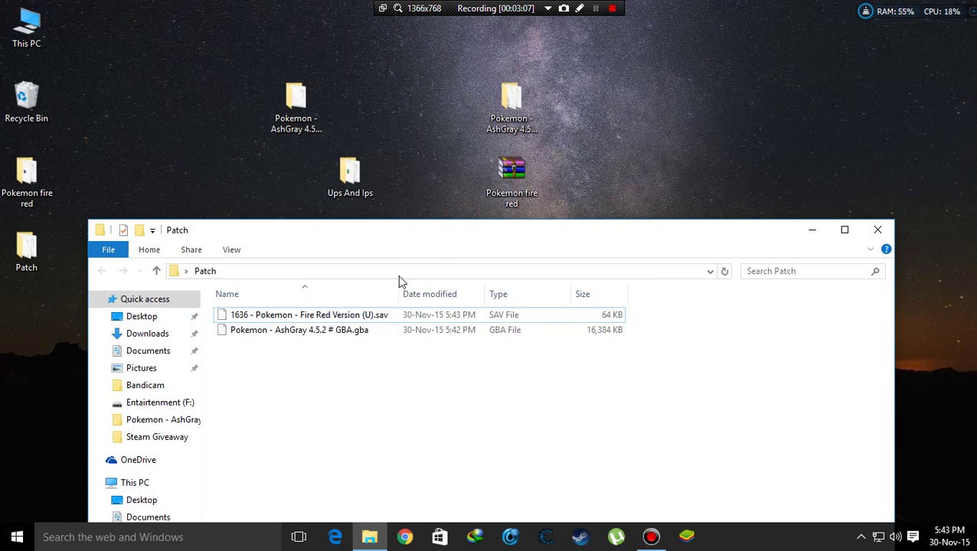
right_click(352, 330)
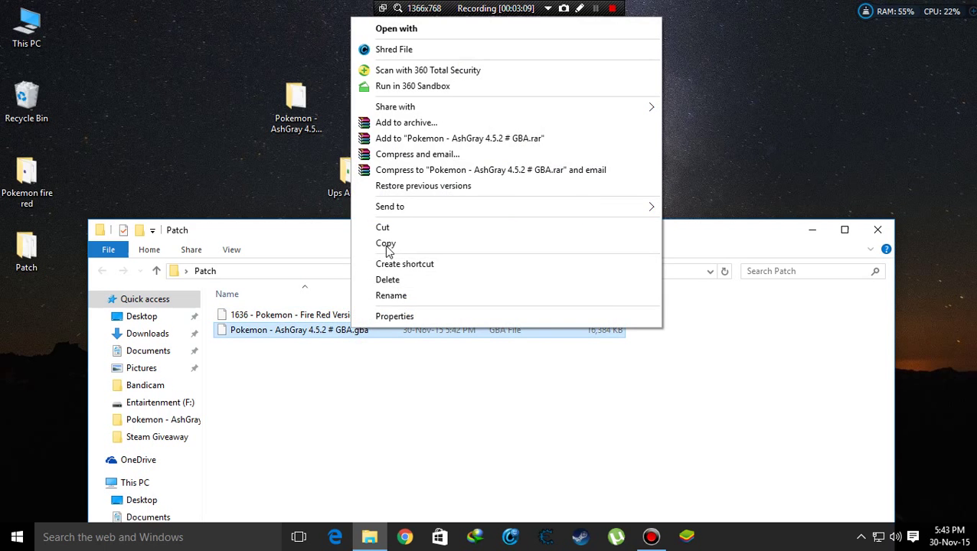
click(384, 228)
Paste the patched ROM into the AshGray 4.5.2 folder, replacing the old .gba, and refresh
click(511, 98)
double_click(511, 98)
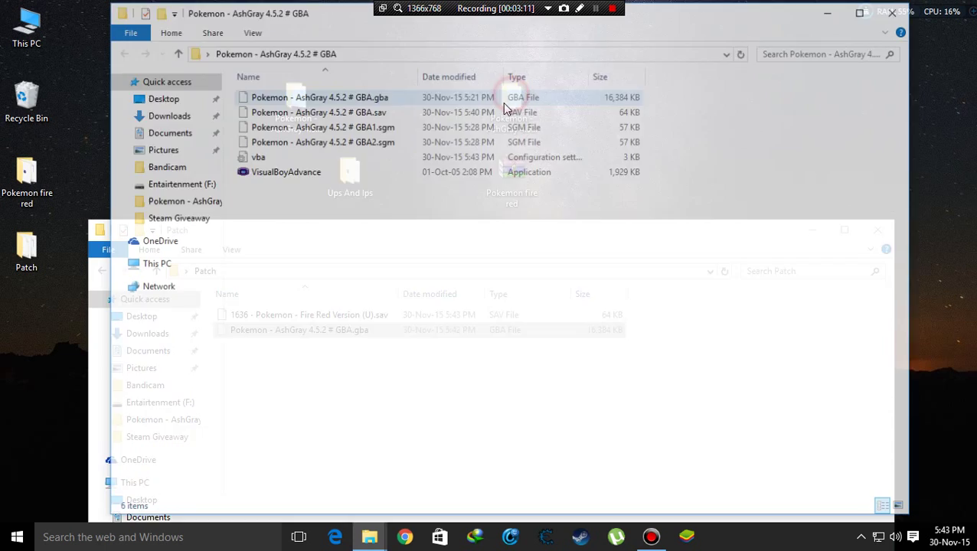
drag(671, 22, 656, 3)
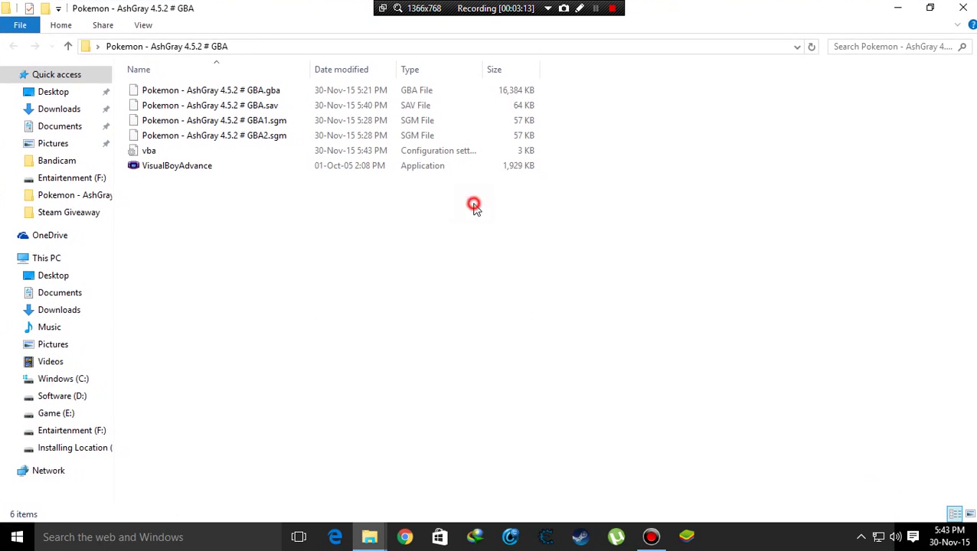
right_click(474, 204)
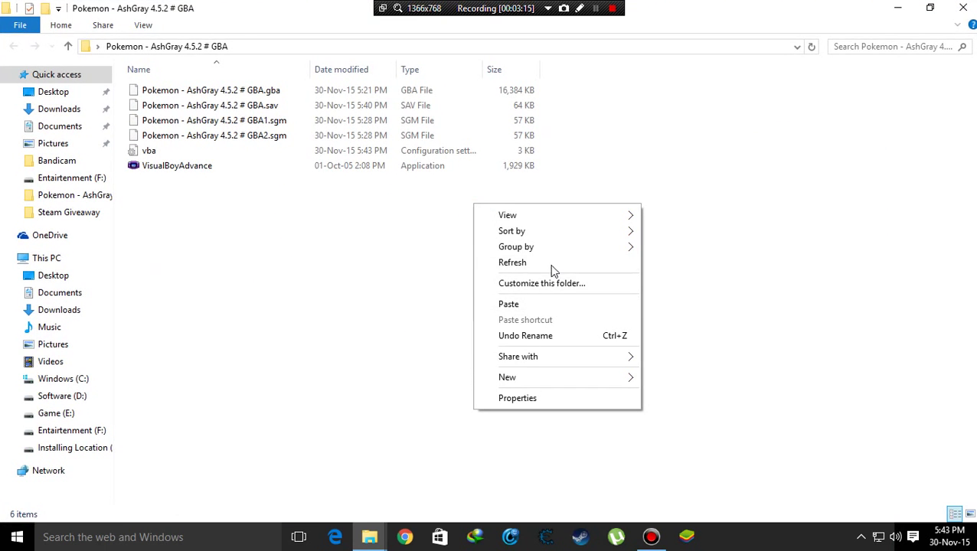
click(552, 265)
right_click(424, 221)
click(463, 320)
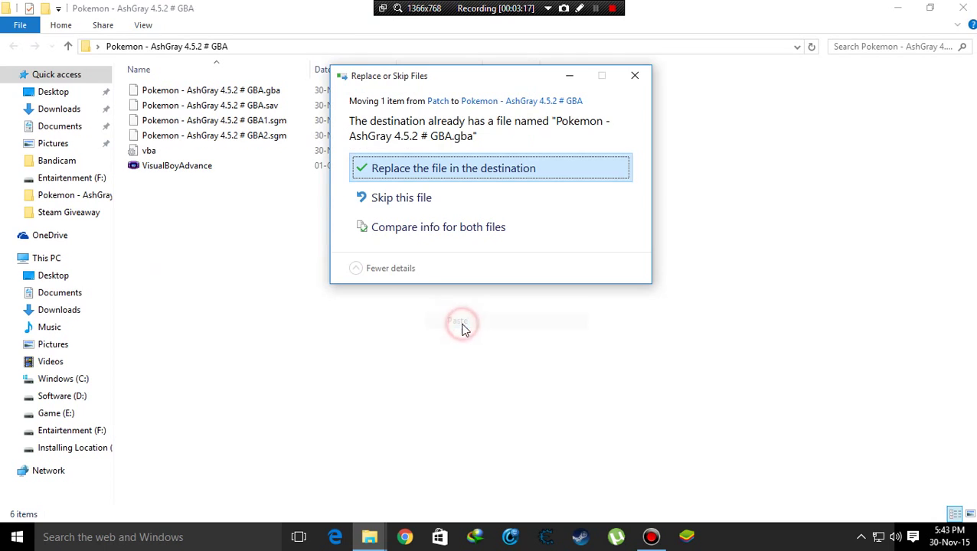
click(463, 169)
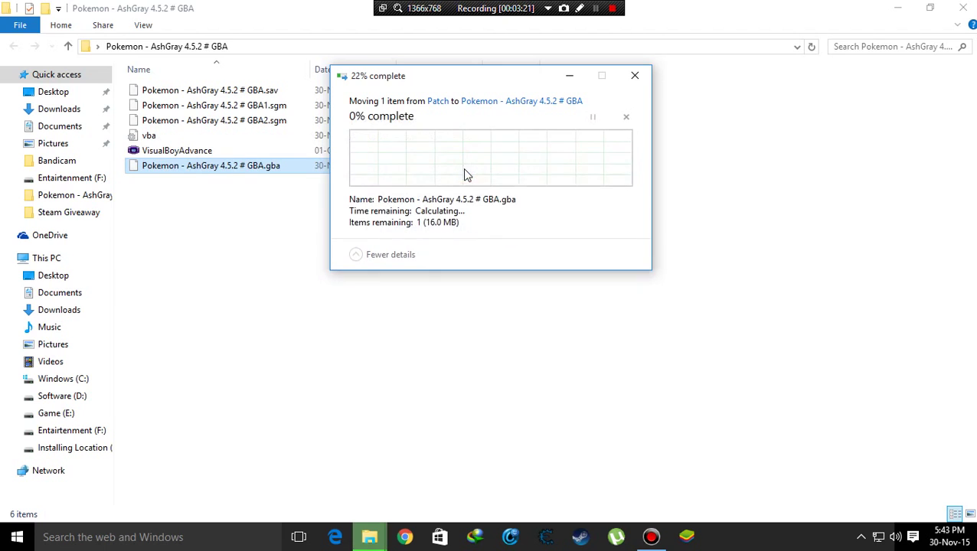
right_click(253, 267)
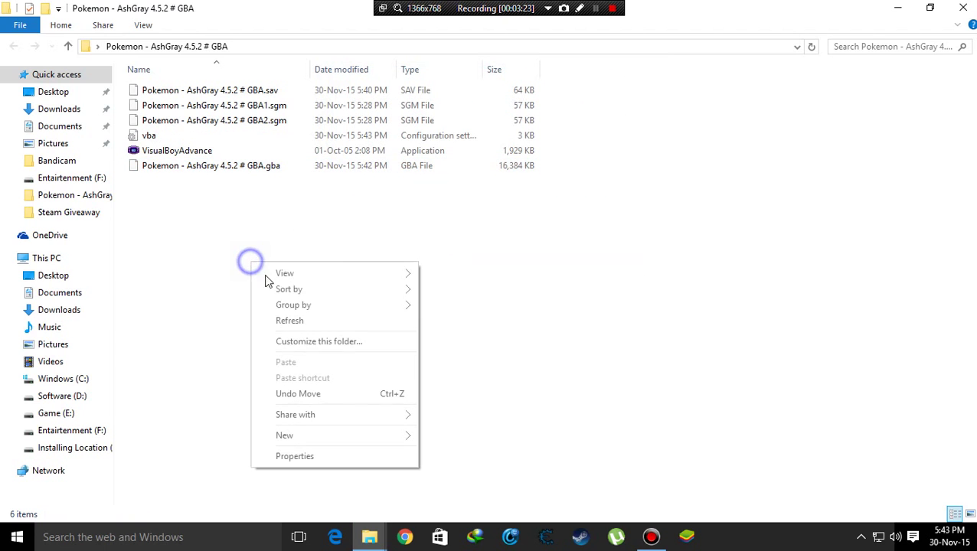
click(285, 323)
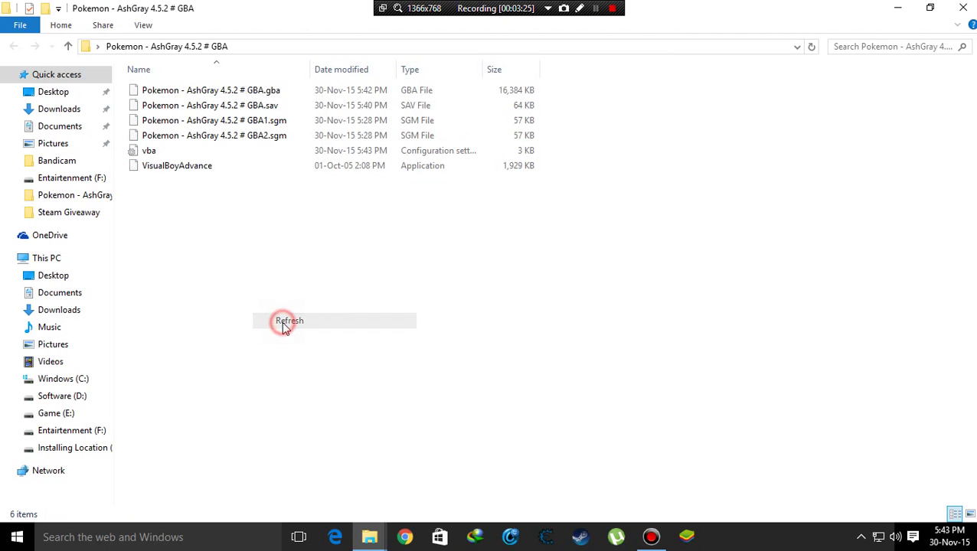
Launch VisualBoyAdvance and move its window out of the screen corner
double_click(195, 170)
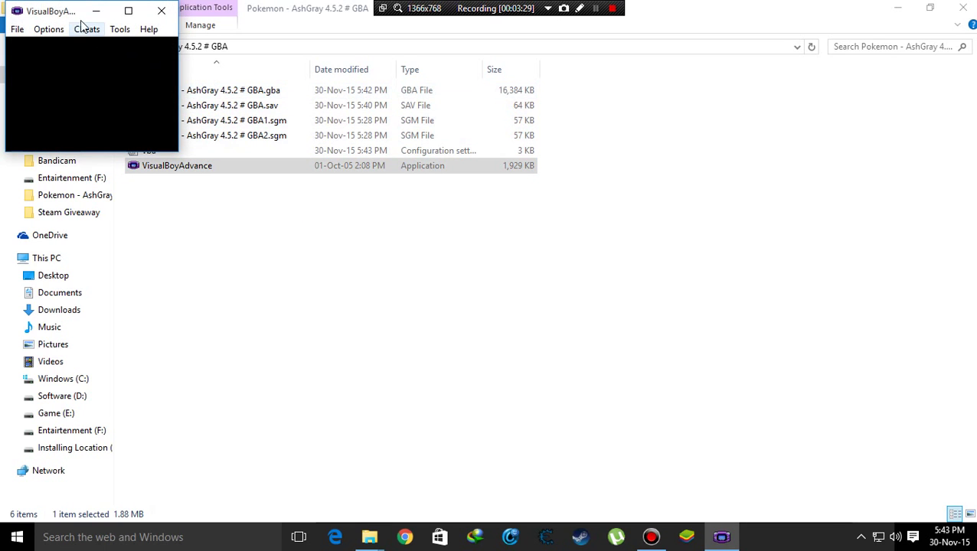
drag(65, 17, 517, 105)
drag(285, 90, 463, 138)
Load the .gba ROM from the Desktop's 'Pokemon - AshGray 4.5.2 # GBA' folder and maximize the emulator
click(469, 123)
click(461, 138)
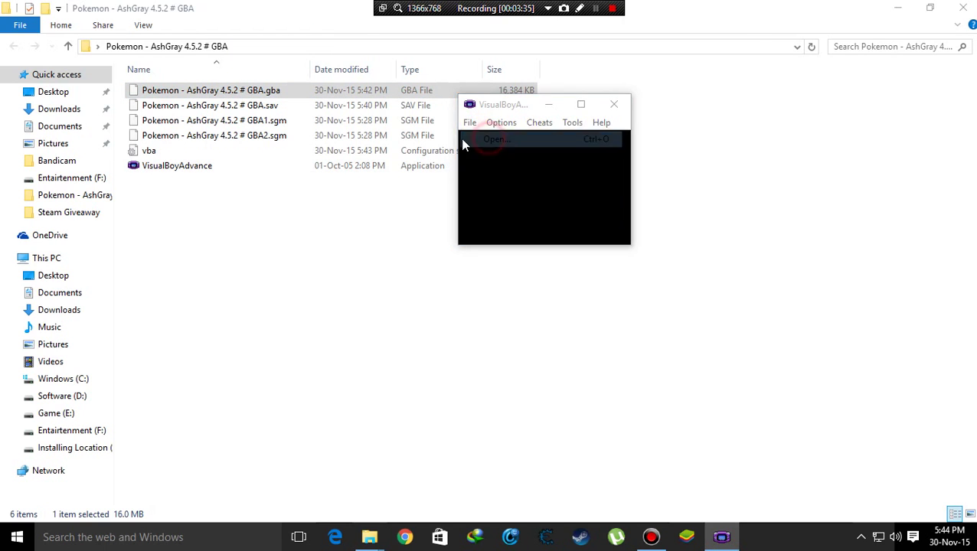
click(450, 98)
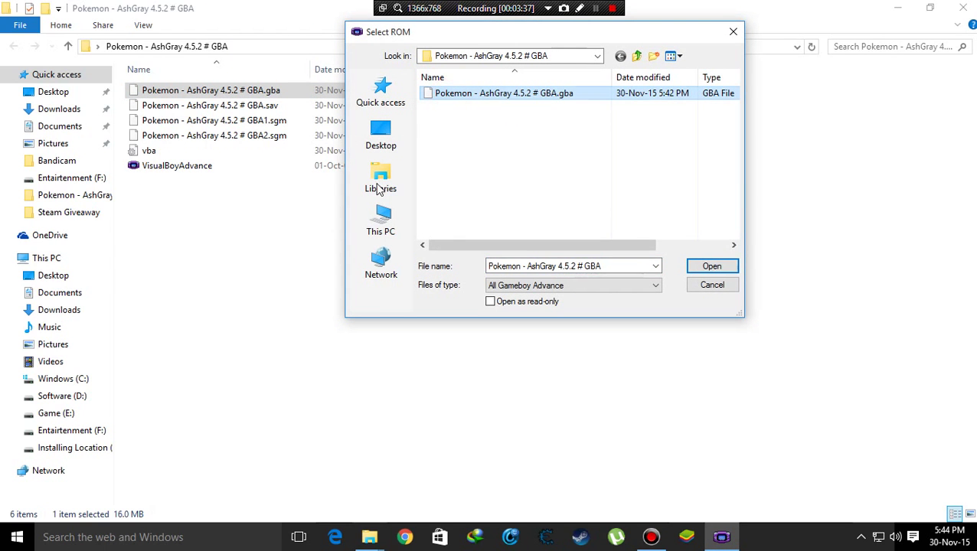
click(381, 132)
scroll(535, 211, down, 5)
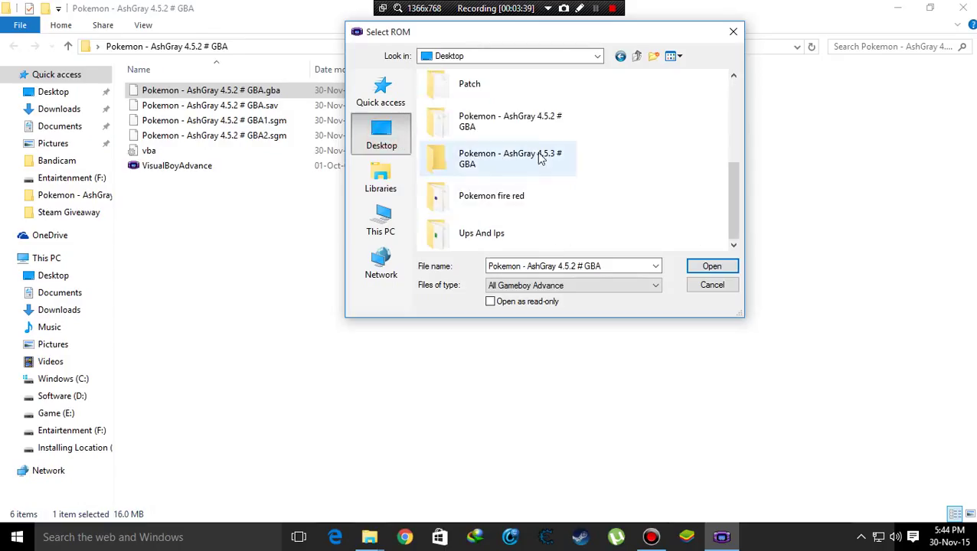
double_click(519, 122)
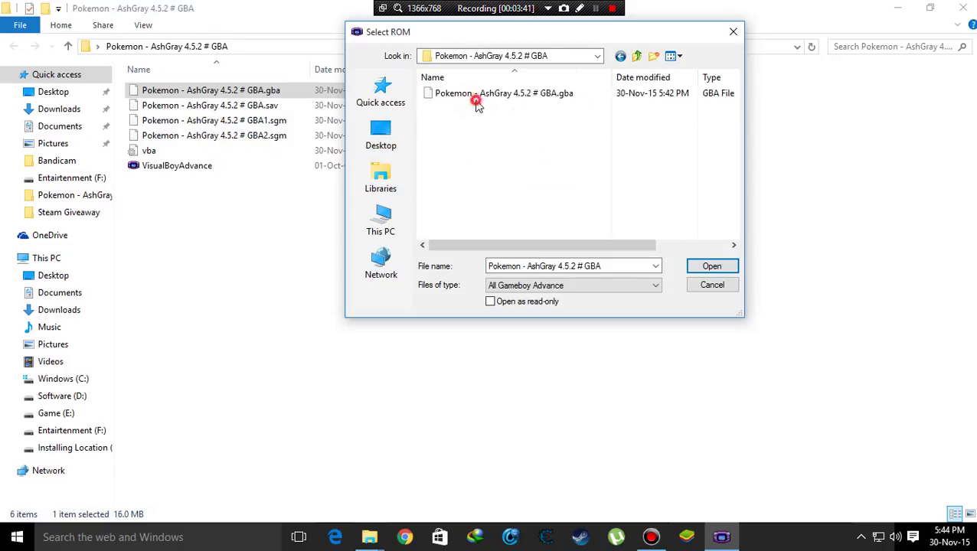
double_click(476, 105)
double_click(523, 105)
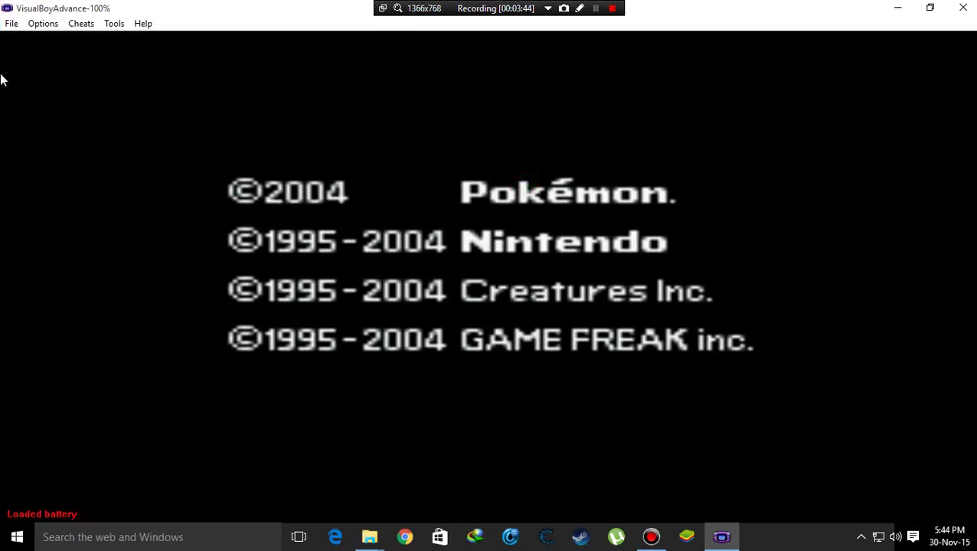
Load the saved game from slot 1 via File > Load Game
click(12, 23)
click(62, 109)
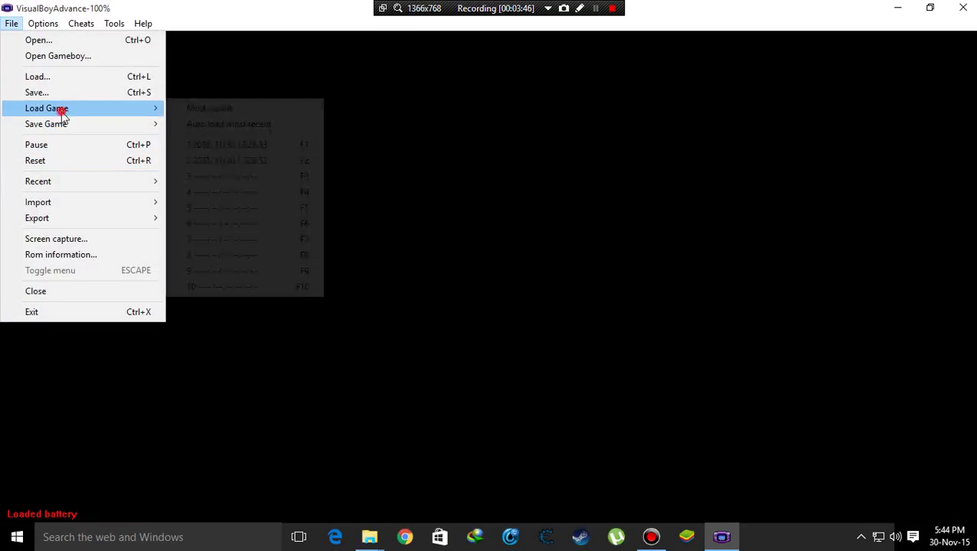
click(217, 147)
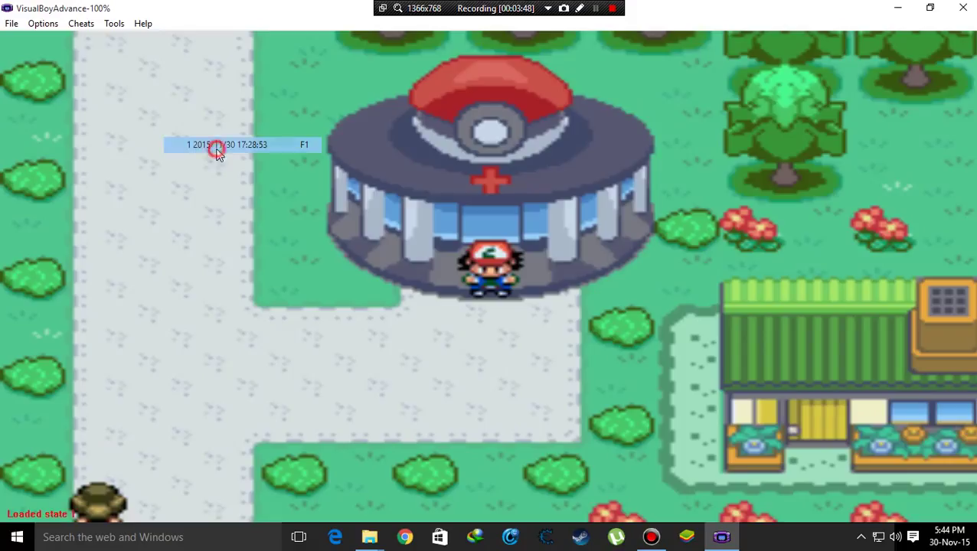
Walk the trainer around town with the arrow keys, then close the emulator
key(Down)
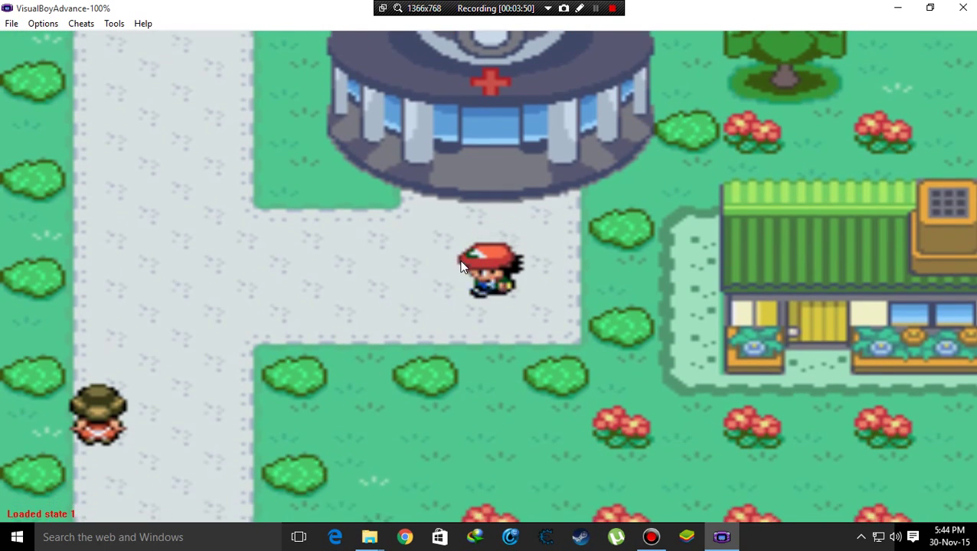
key(Left)
key(Up)
key(Left)
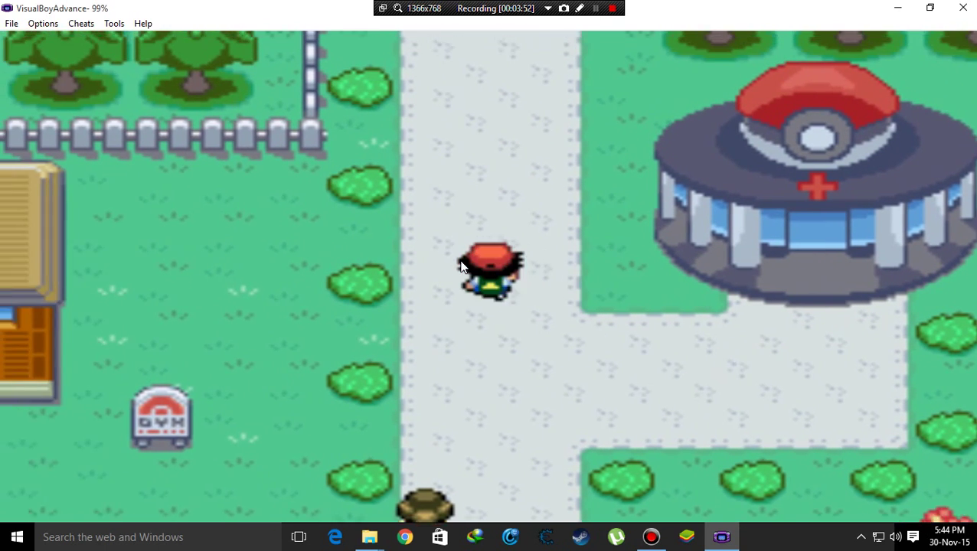
key(Up)
key(Right)
key(Left)
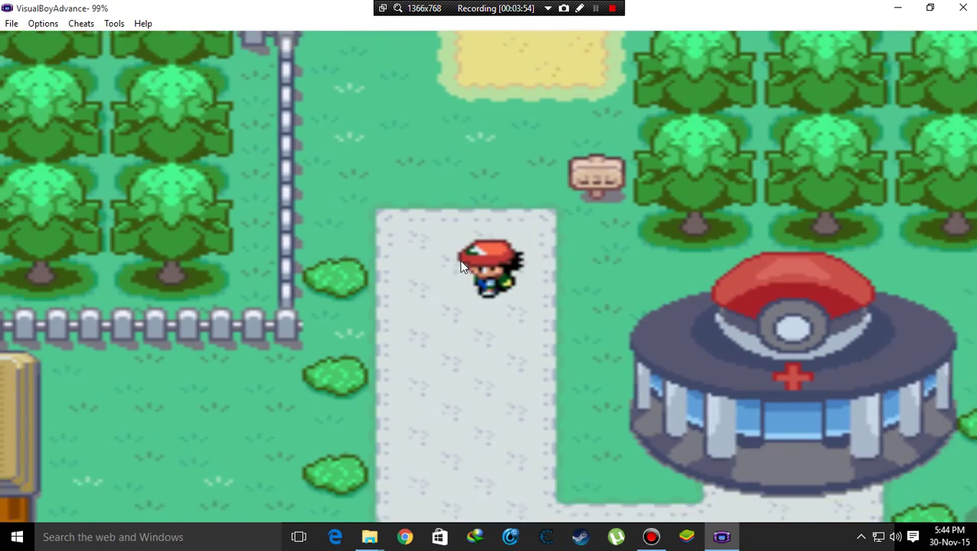
key(Down)
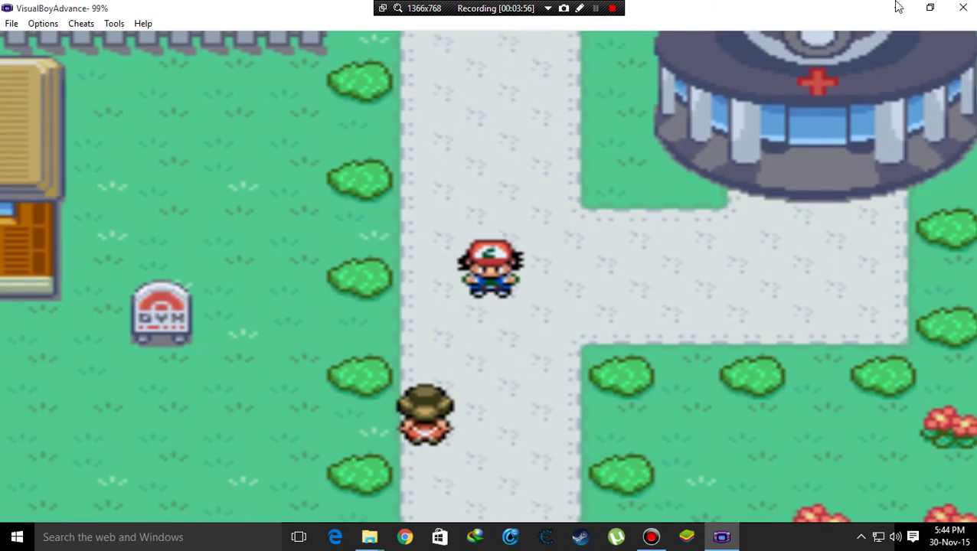
click(899, 7)
Close the AshGray and Patch folder windows
click(899, 7)
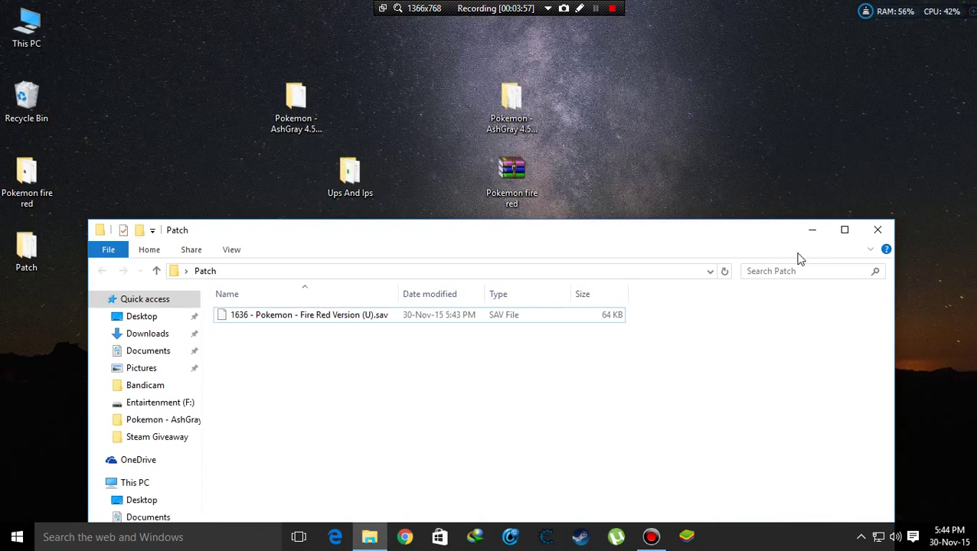
click(878, 230)
drag(638, 280, 430, 281)
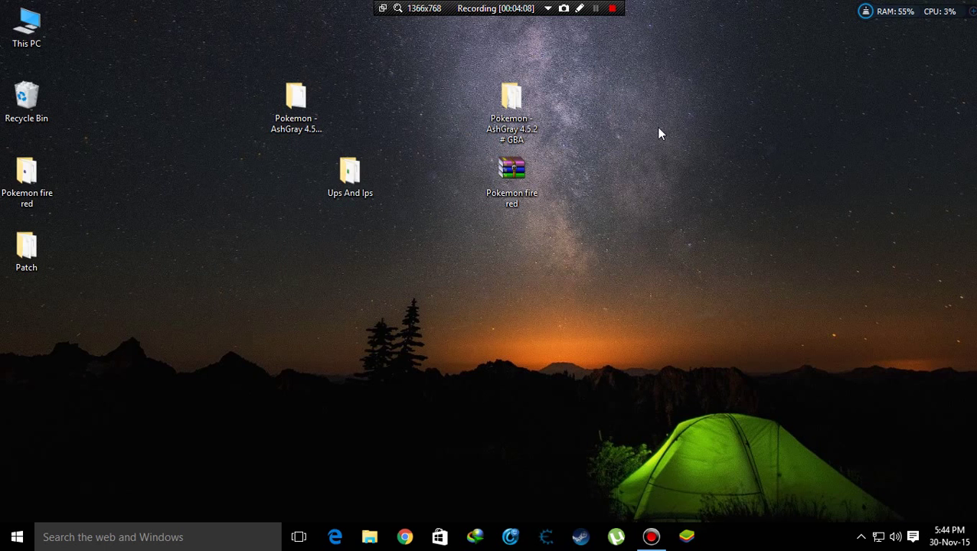
Refresh the desktop three times from its right-click menu
right_click(674, 90)
click(706, 131)
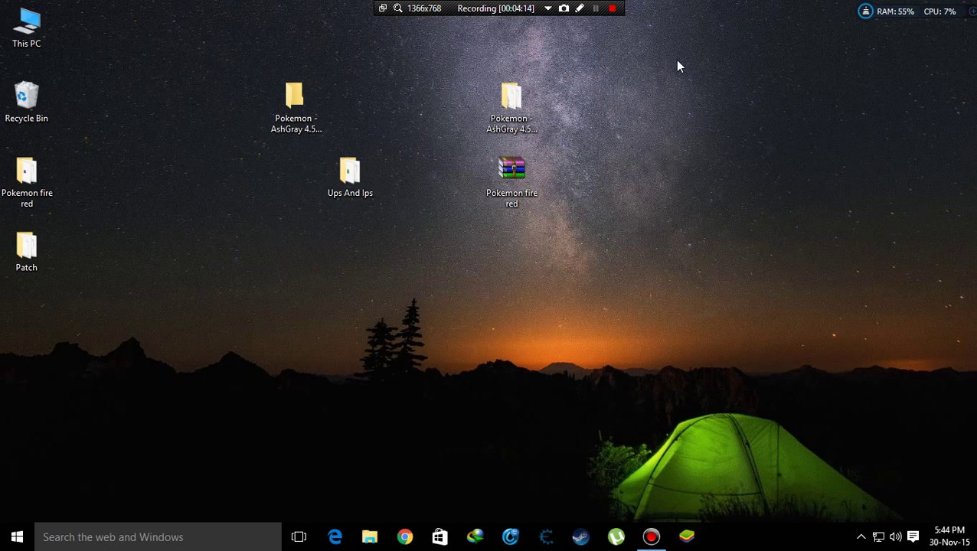
right_click(675, 60)
click(728, 93)
right_click(680, 84)
click(718, 126)
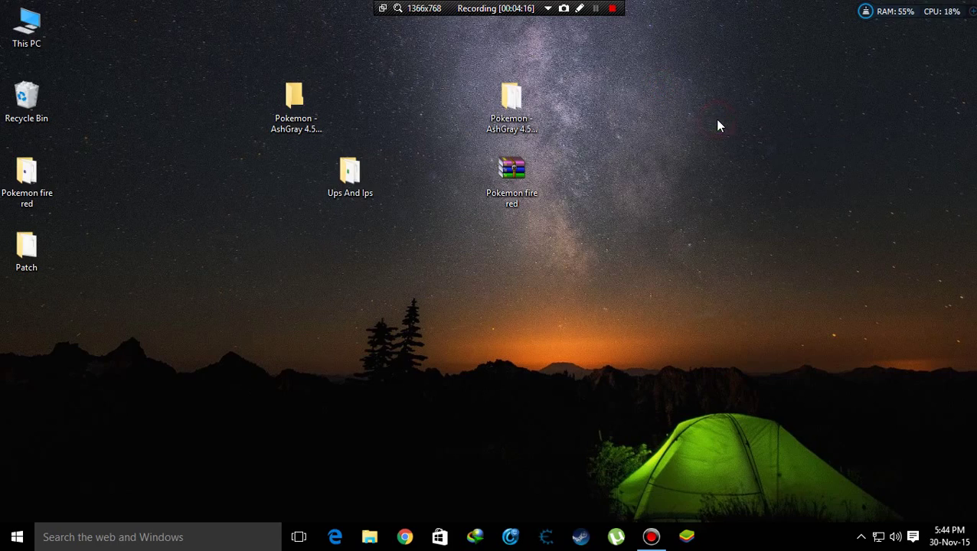